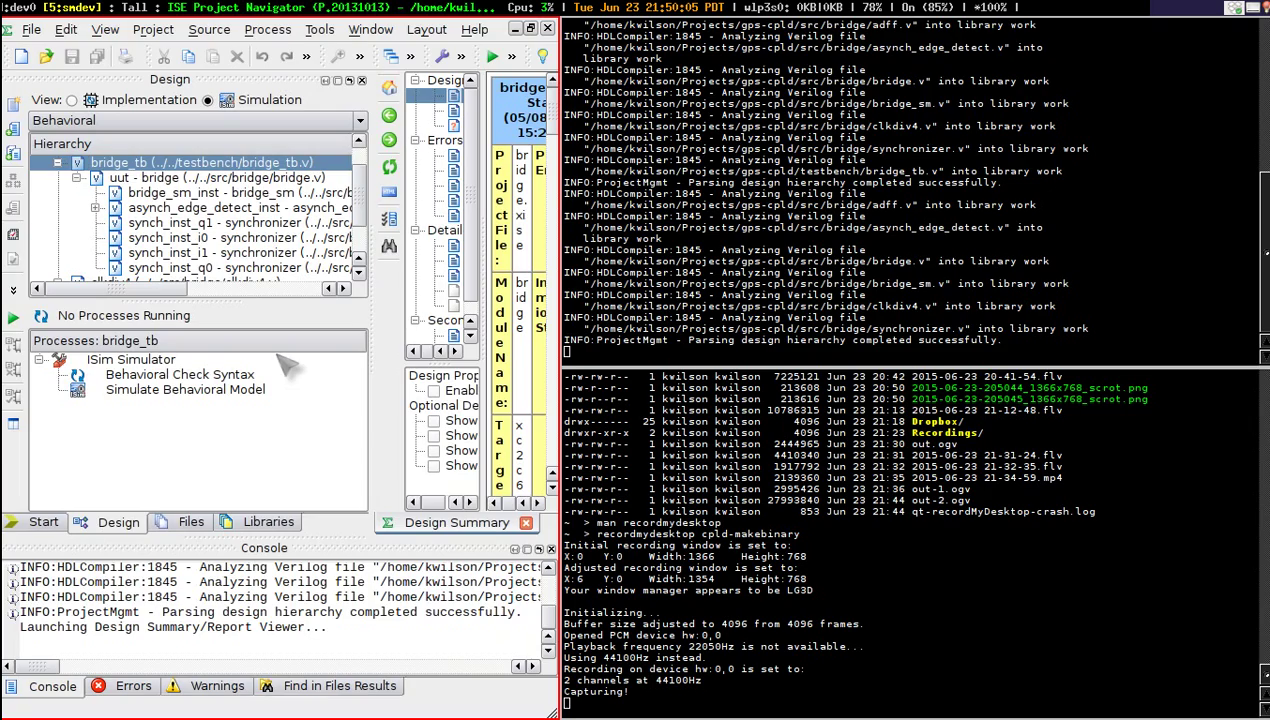
# - Switch the window layout so that the ISE Project Navigator fills the whole screen
pyautogui.press('super+space')
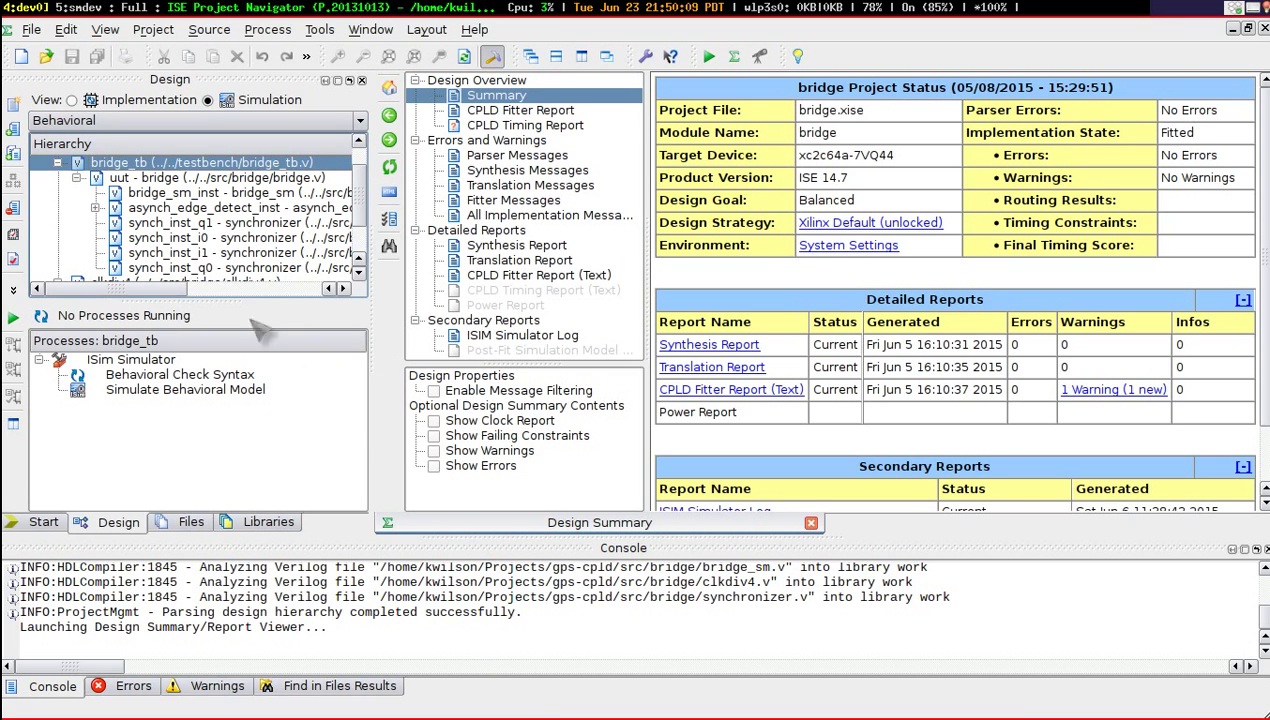
pyautogui.rightClick(102, 166)
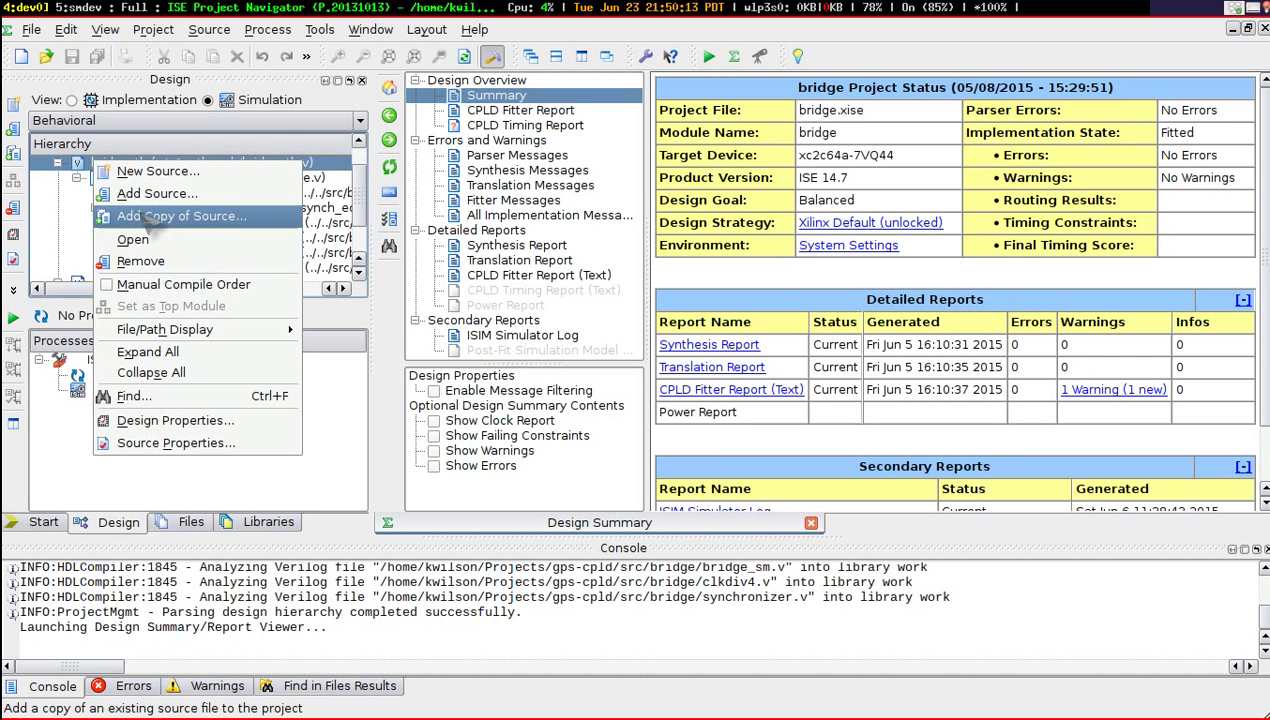
pyautogui.click(157, 48)
pyautogui.click(153, 29)
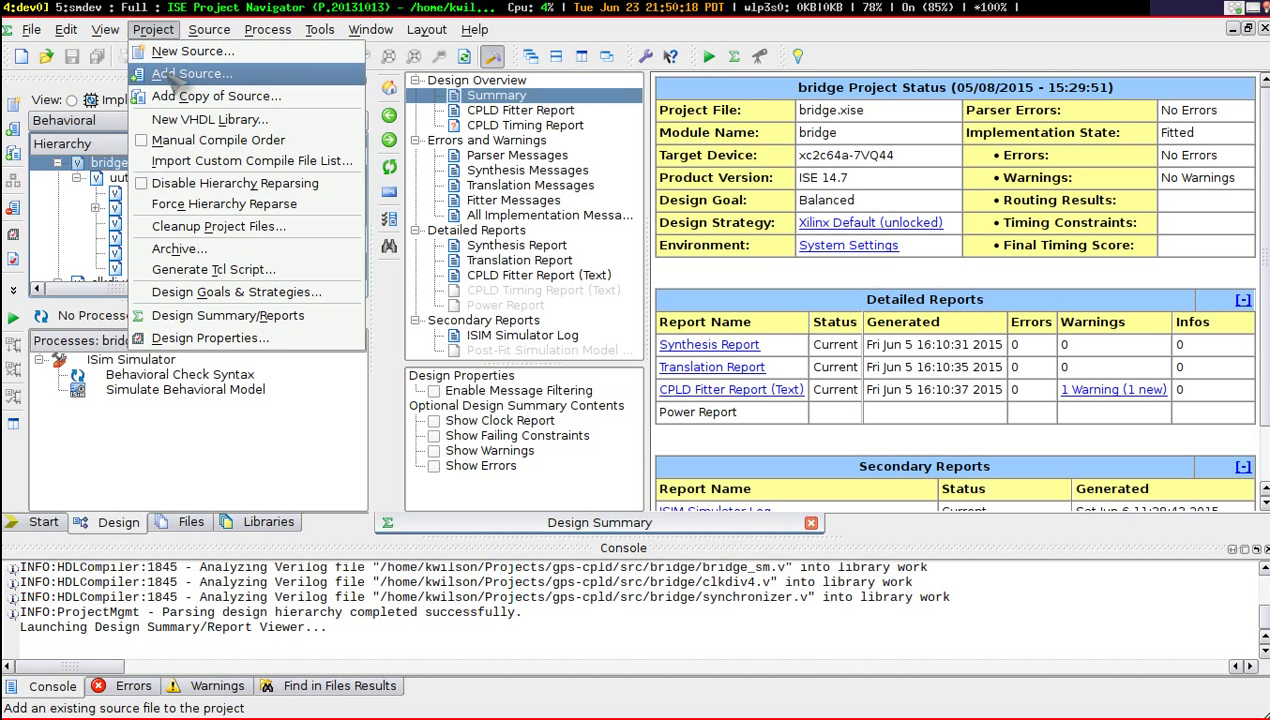
pyautogui.click(65, 170)
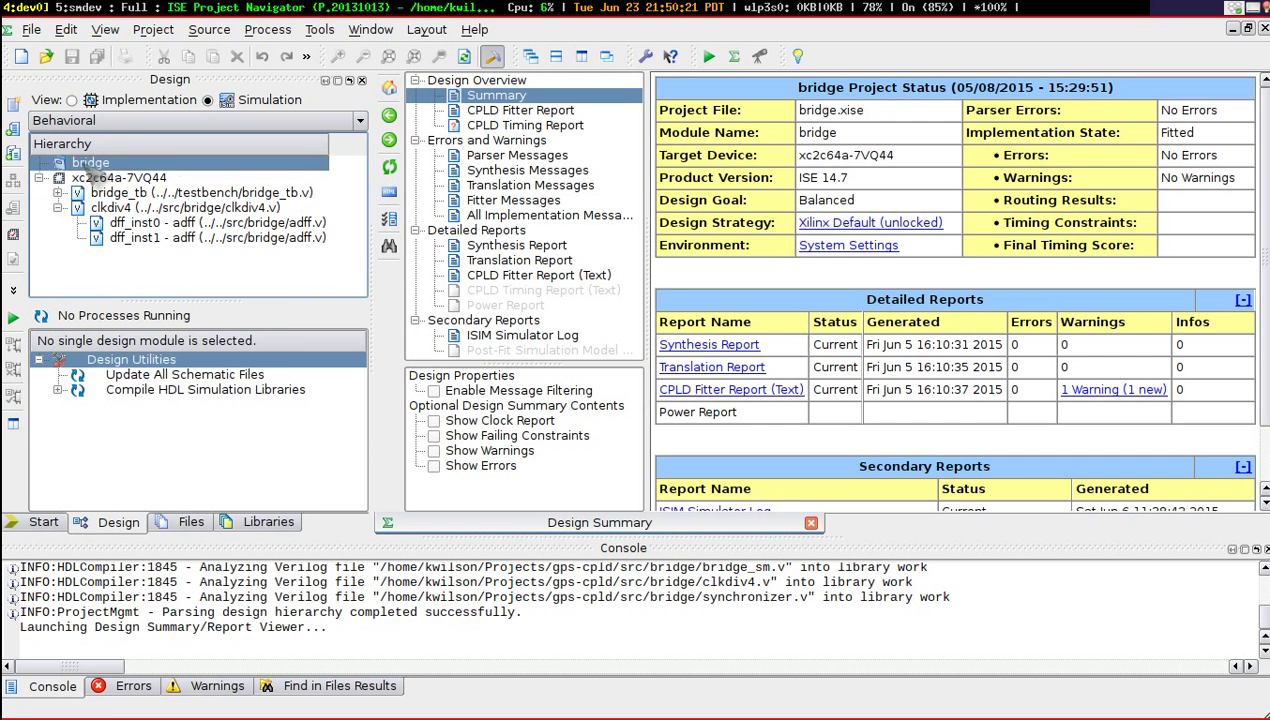
pyautogui.rightClick(86, 167)
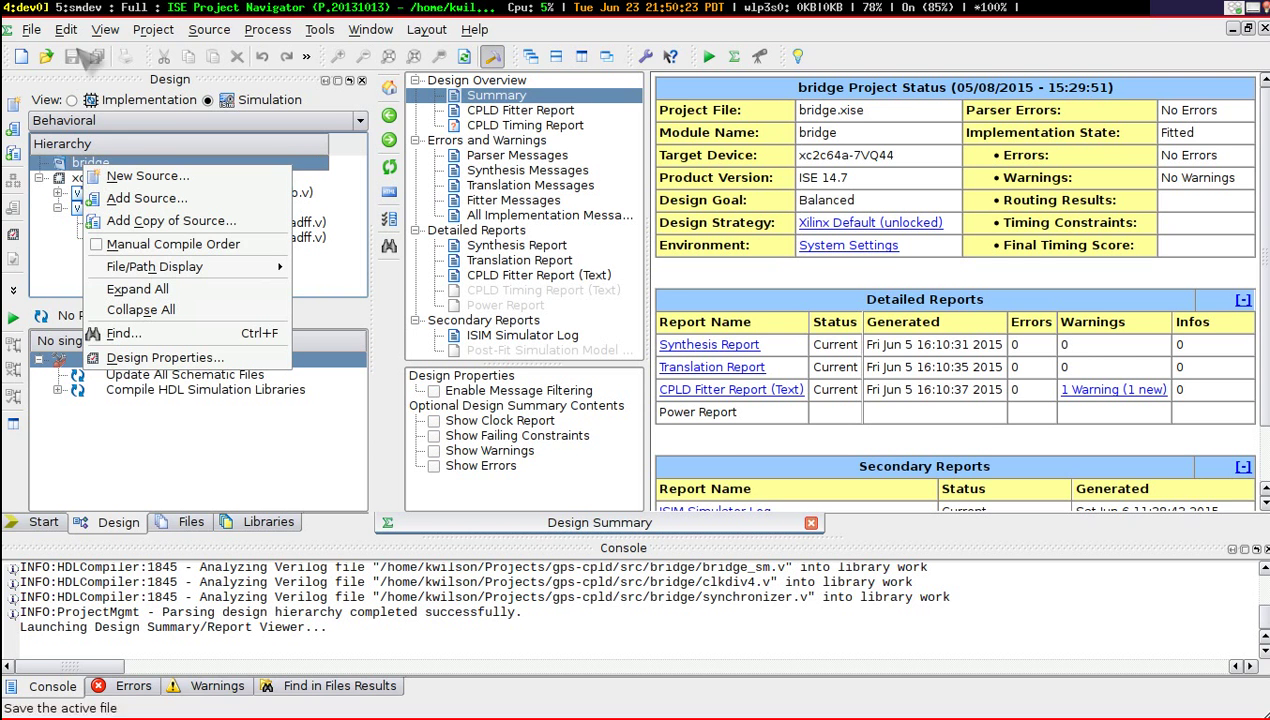
# - Close the currently open bridge project
pyautogui.click(33, 30)
pyautogui.click(31, 29)
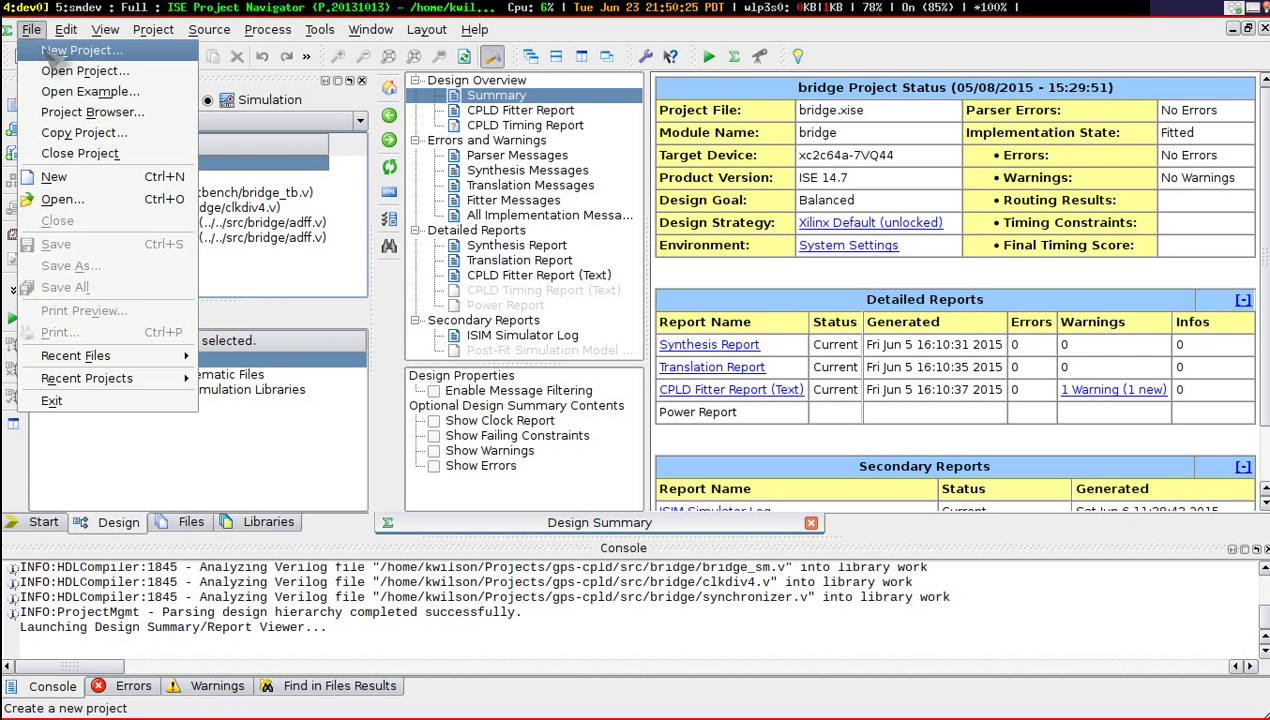
pyautogui.click(64, 154)
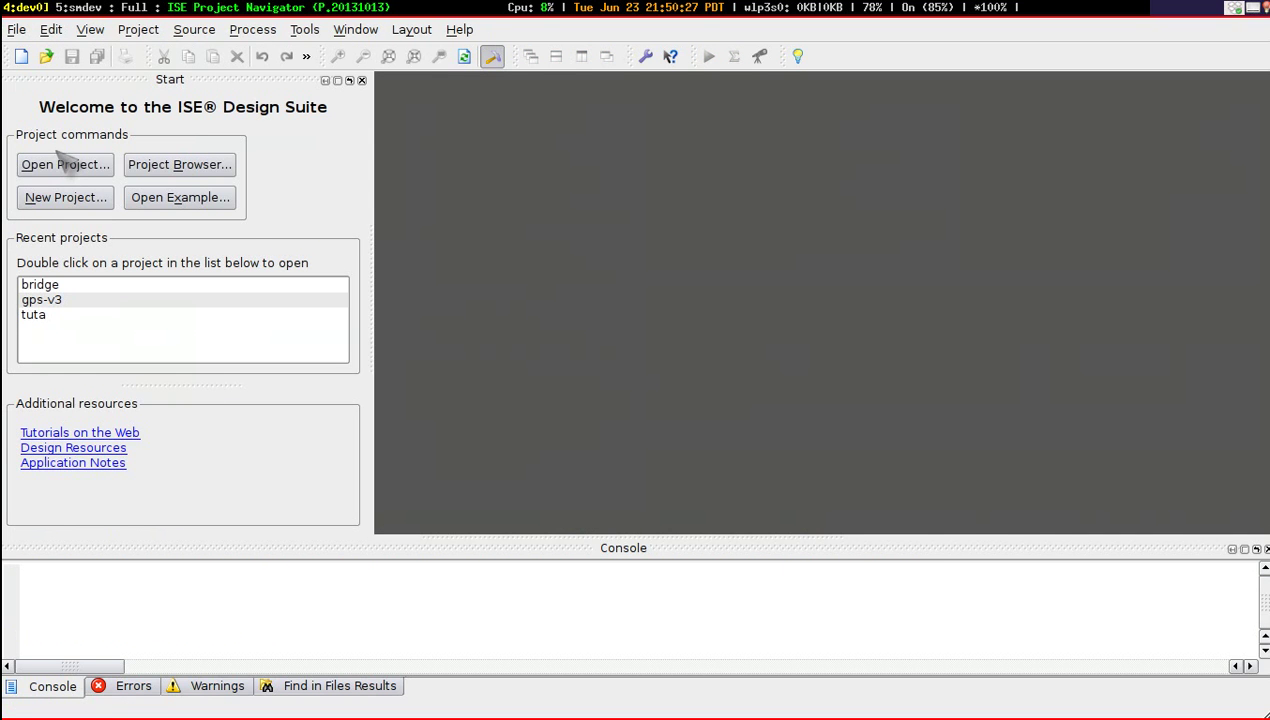
# - Start a new project and name it gpsv3-cpld
pyautogui.click(70, 200)
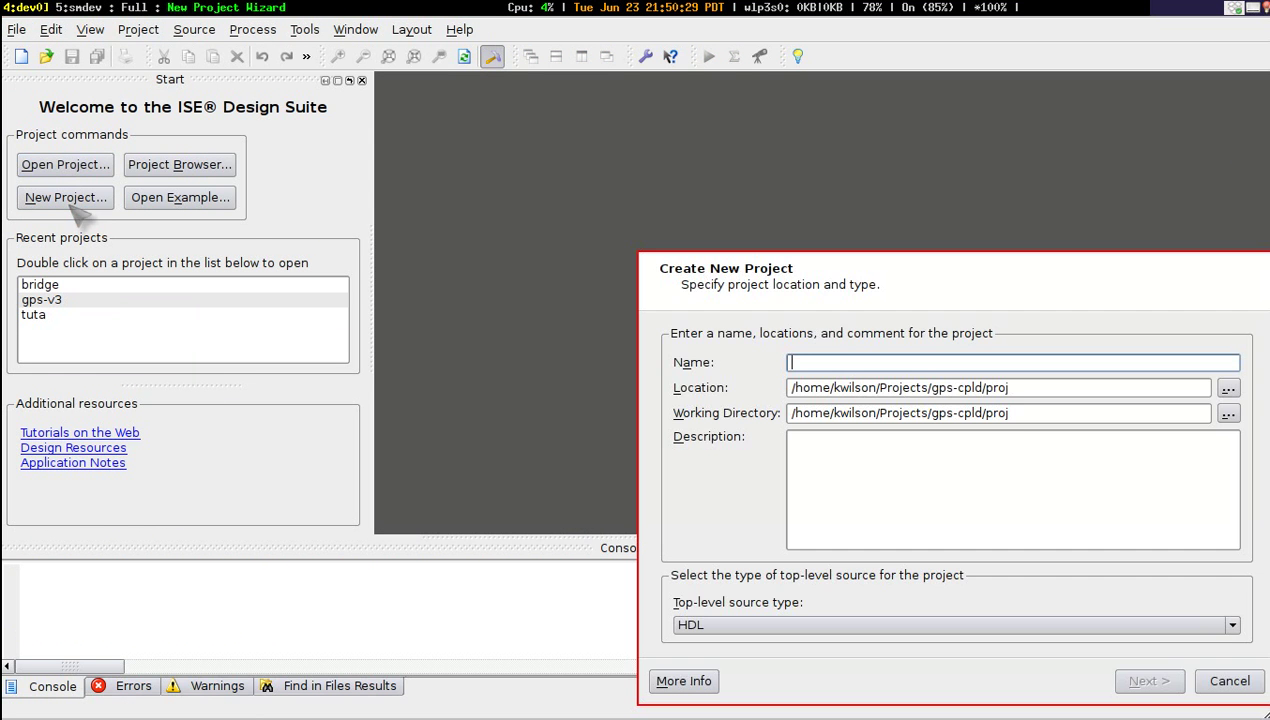
pyautogui.write('gps')
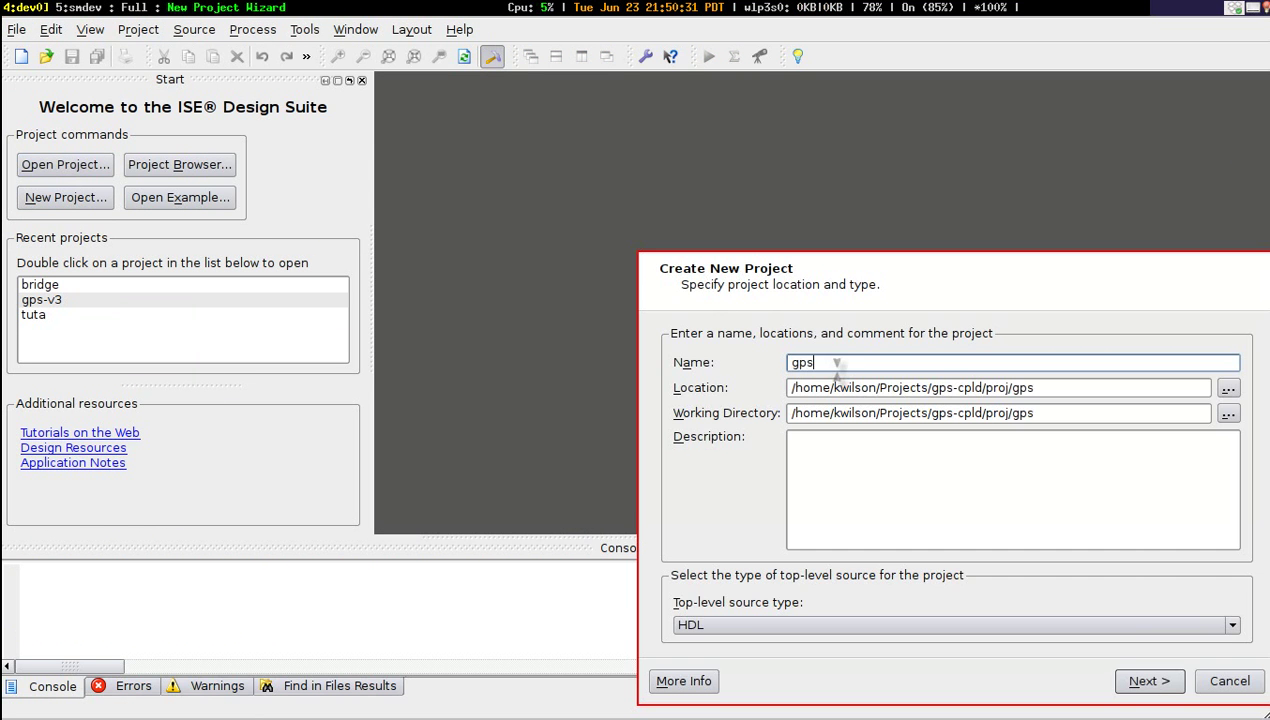
pyautogui.write('v3-cpld')
# - Enter the project description "Bridge device between 4-bit parallel MAX2769 and Serial SPI on STM32F4."
pyautogui.click(816, 460)
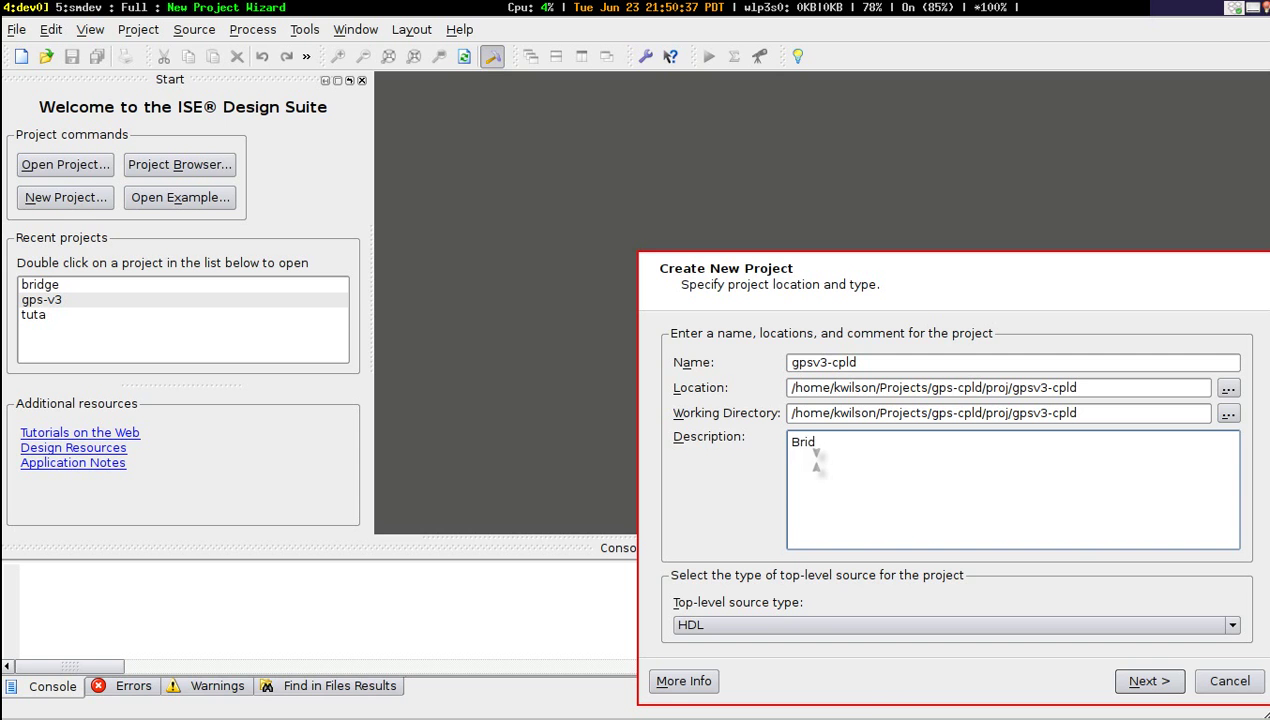
pyautogui.write('Bridge device between 4-')
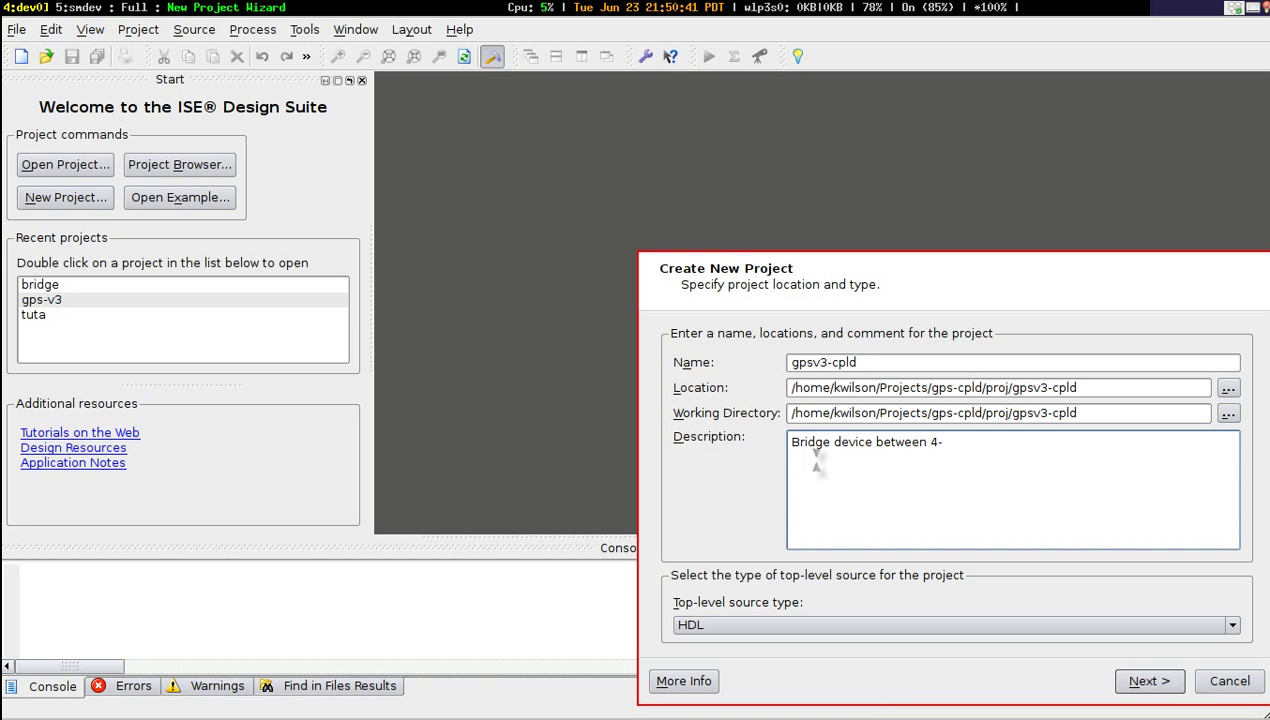
pyautogui.write('bit parallel')
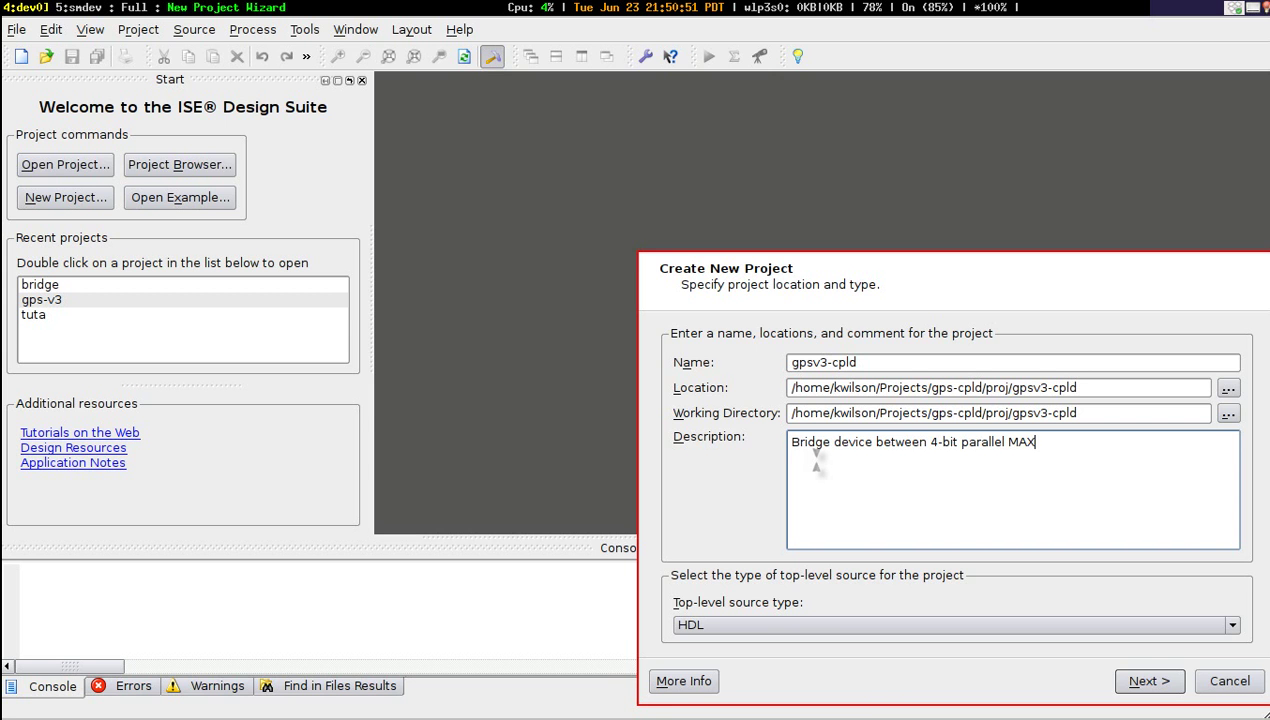
pyautogui.write('MAX2769 and STM32F')
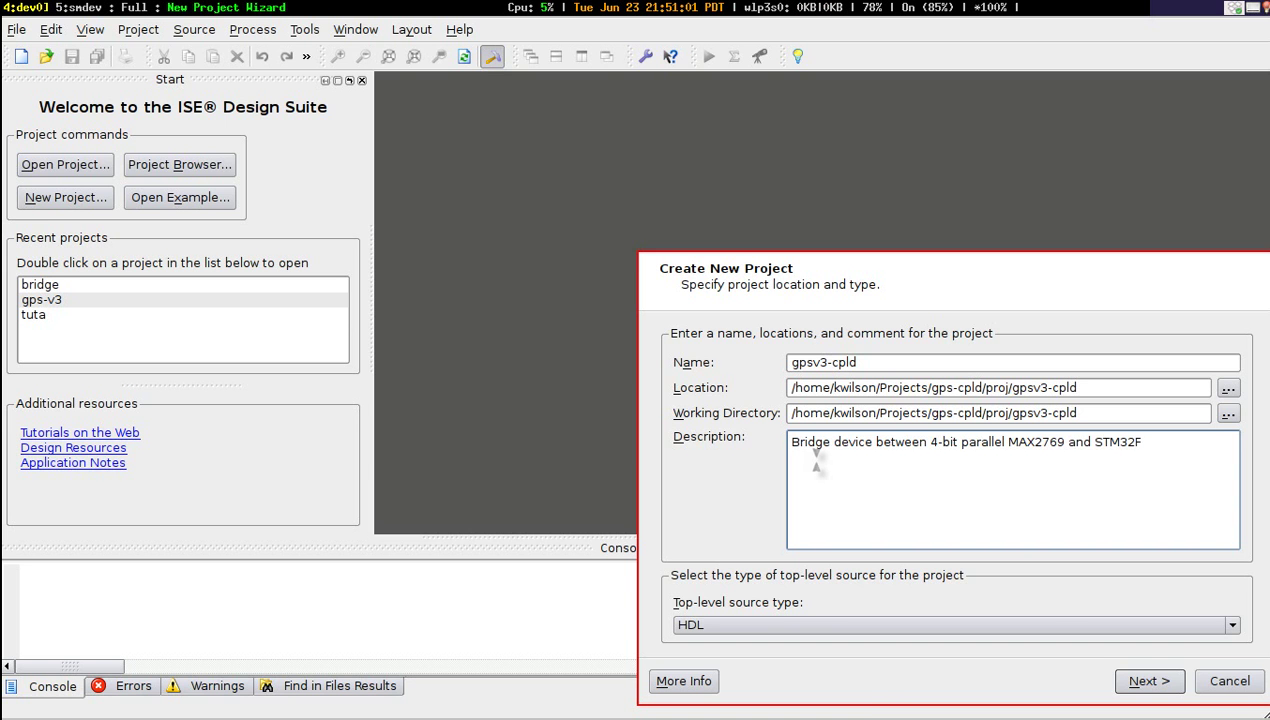
pyautogui.press('BackSpace')
pyautogui.press('BackSpace')
pyautogui.press('BackSpace')
pyautogui.press('BackSpace')
pyautogui.write('Serial SPI on S')
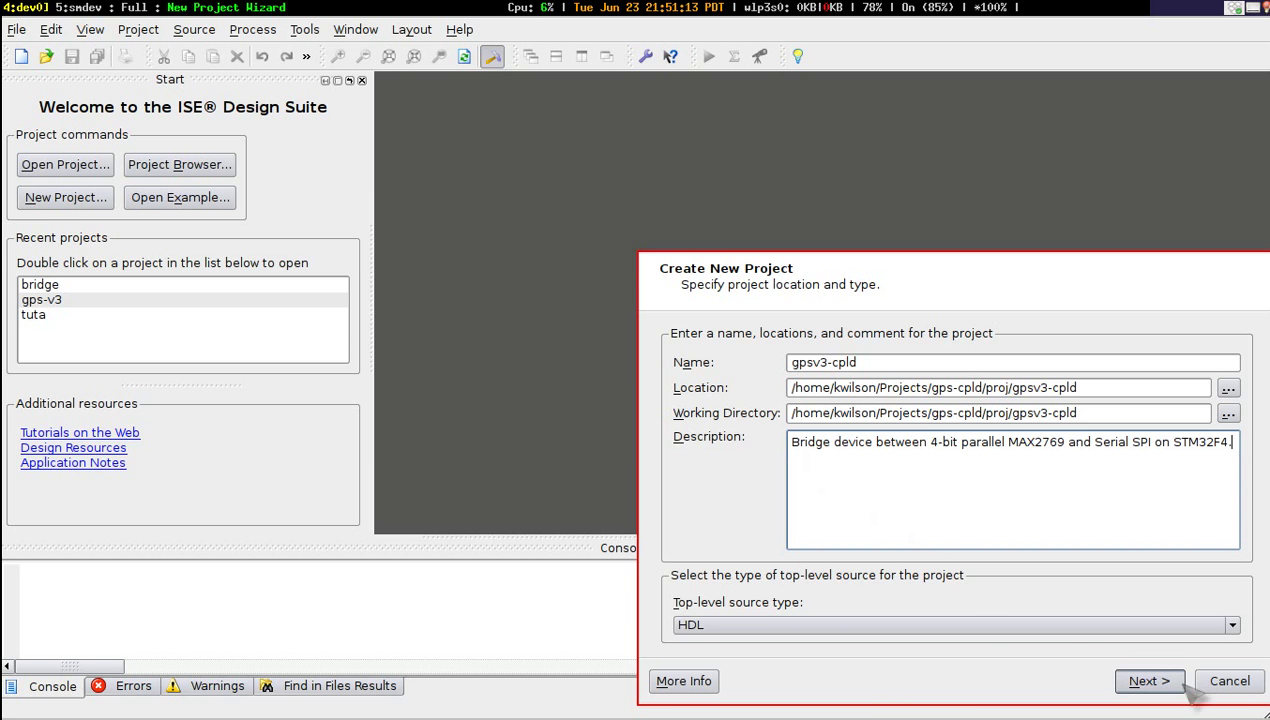
# - Keep HDL as the top-level source type and continue to the project settings
pyautogui.click(1156, 626)
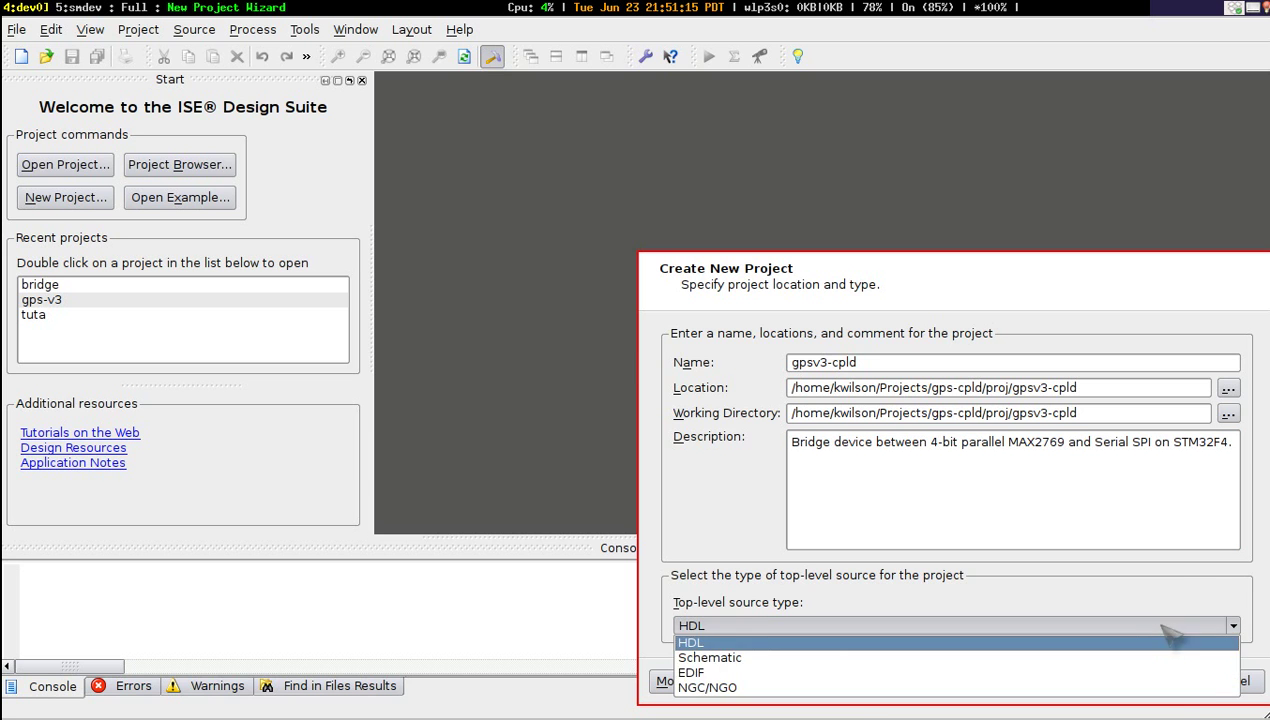
pyautogui.click(1168, 594)
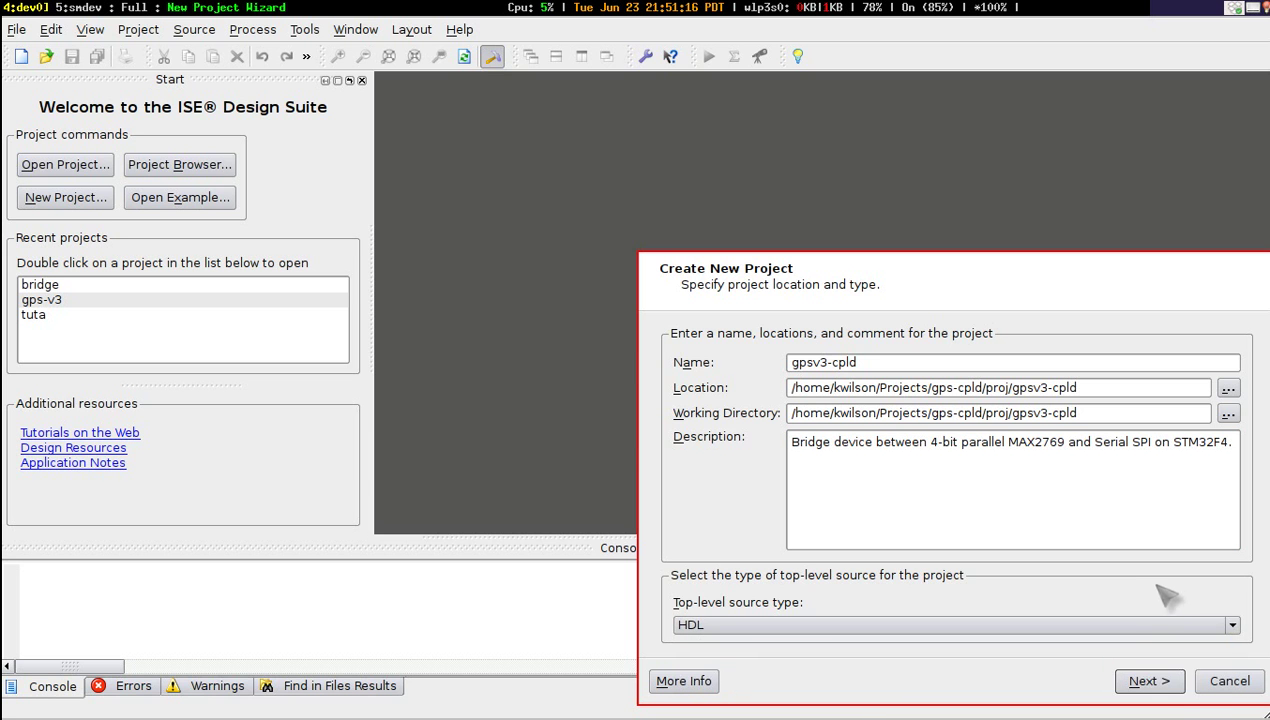
pyautogui.click(1150, 682)
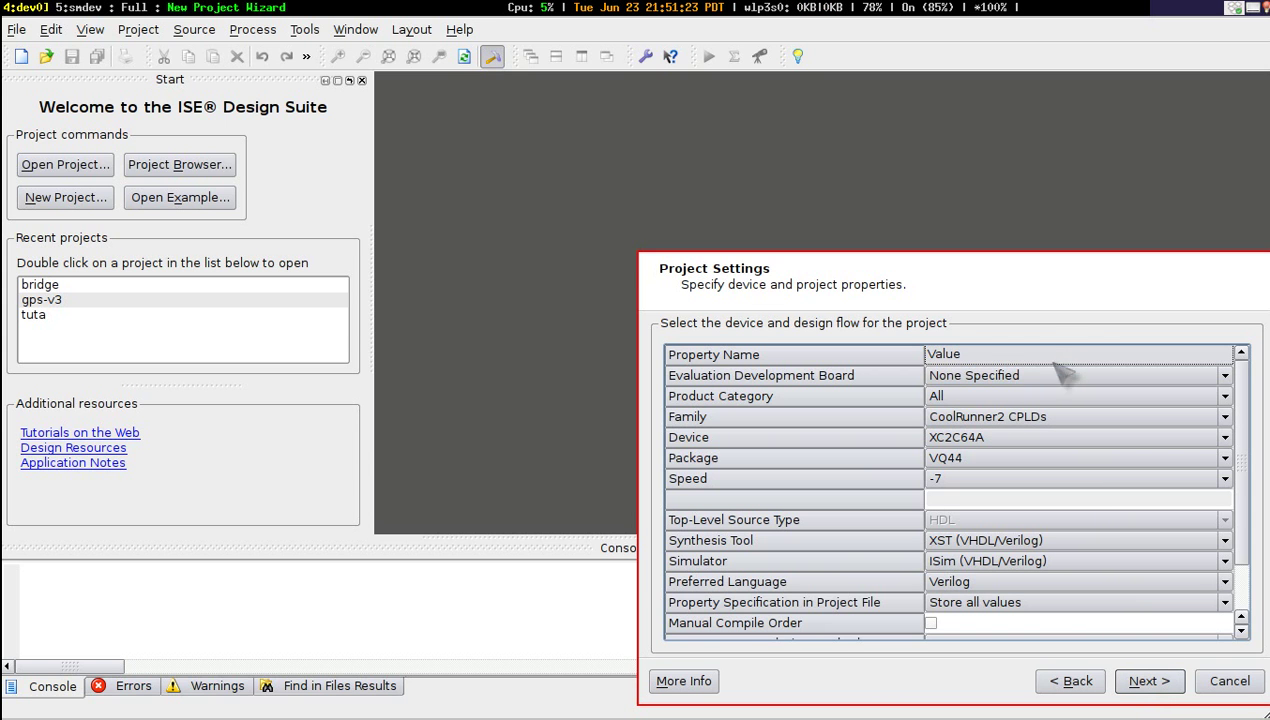
# - Check the family, device, package, speed and preferred language settings for the new project
pyautogui.click(1040, 410)
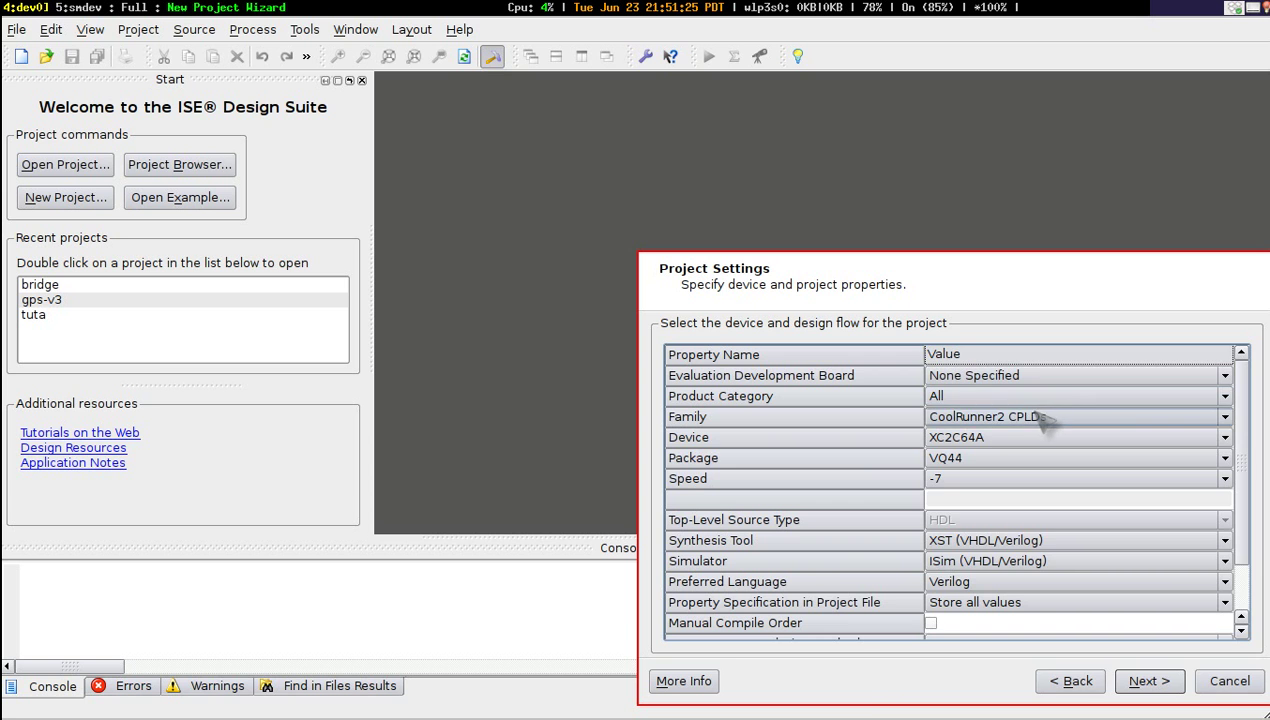
pyautogui.click(1041, 417)
pyautogui.click(1043, 421)
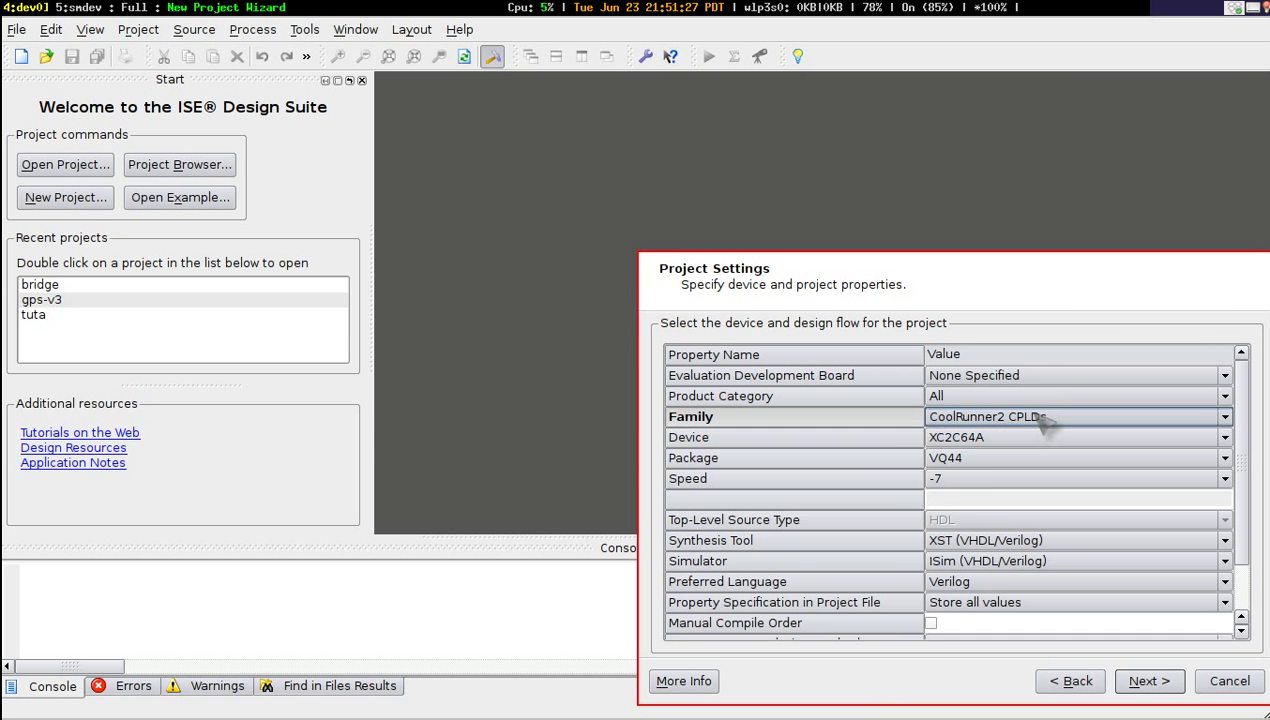
pyautogui.click(1045, 420)
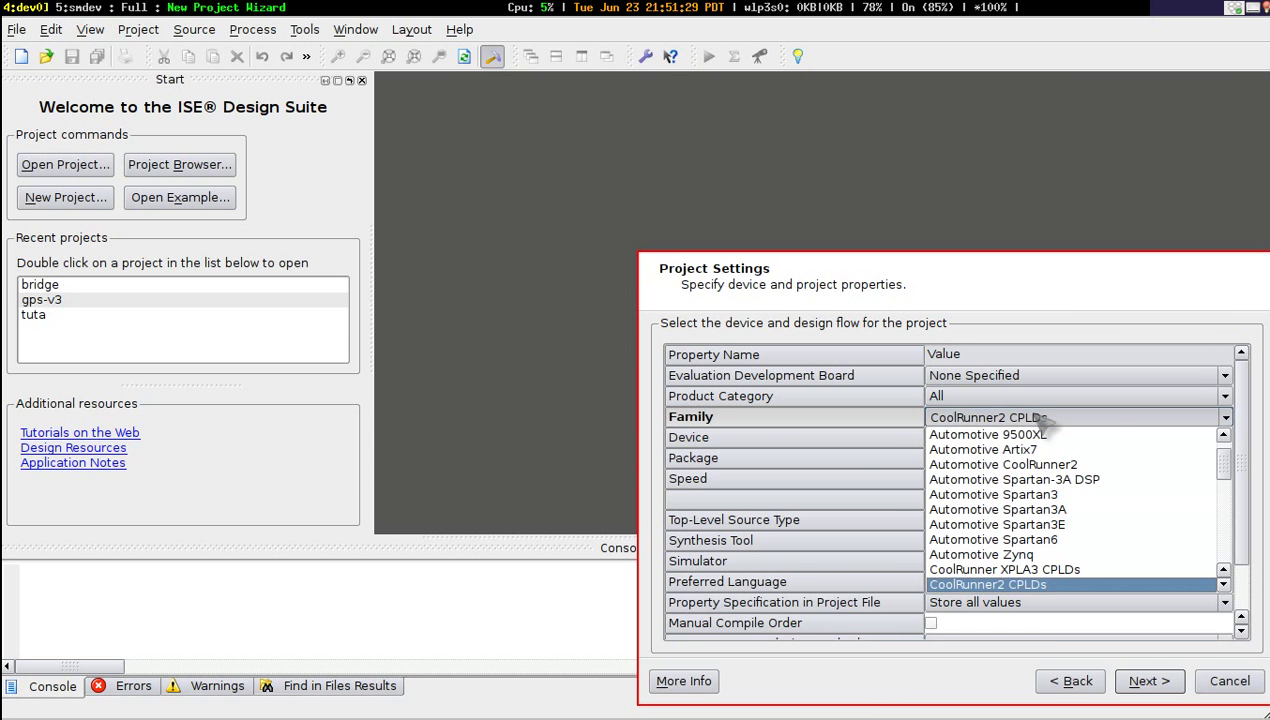
pyautogui.click(1040, 420)
pyautogui.click(1040, 440)
pyautogui.click(1028, 436)
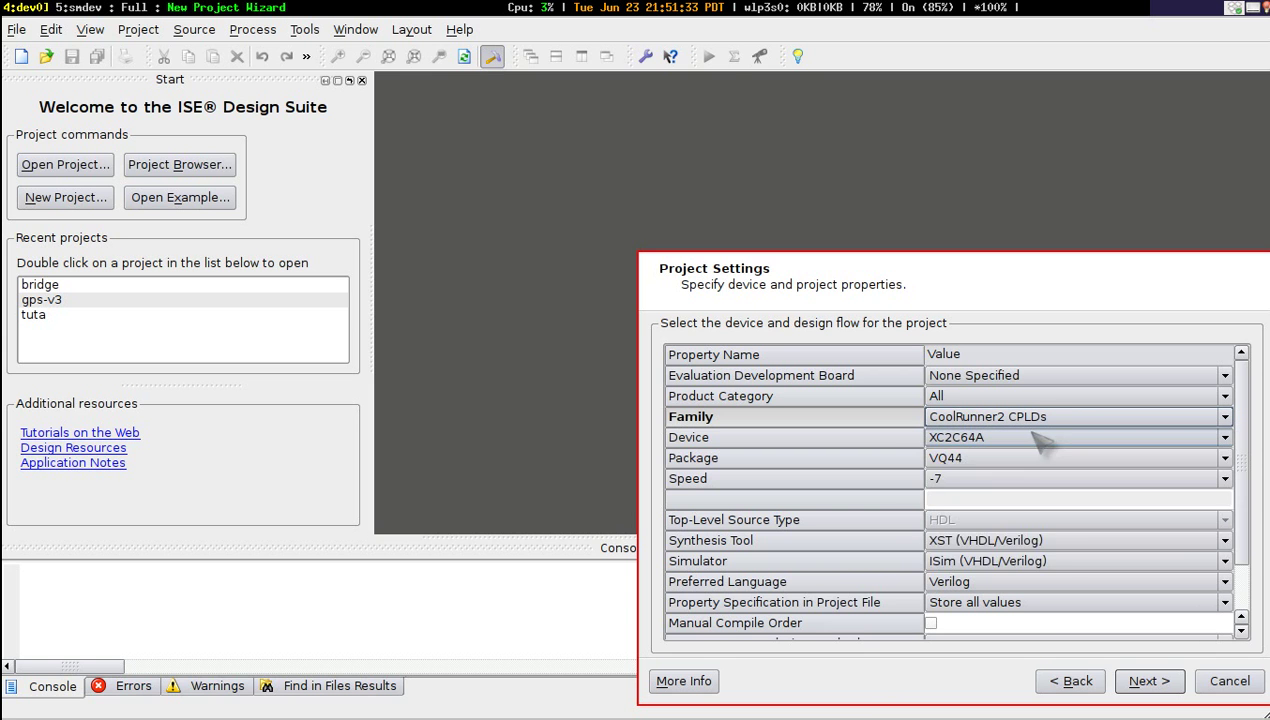
pyautogui.click(1025, 459)
pyautogui.click(1023, 463)
pyautogui.click(1023, 476)
pyautogui.click(1024, 474)
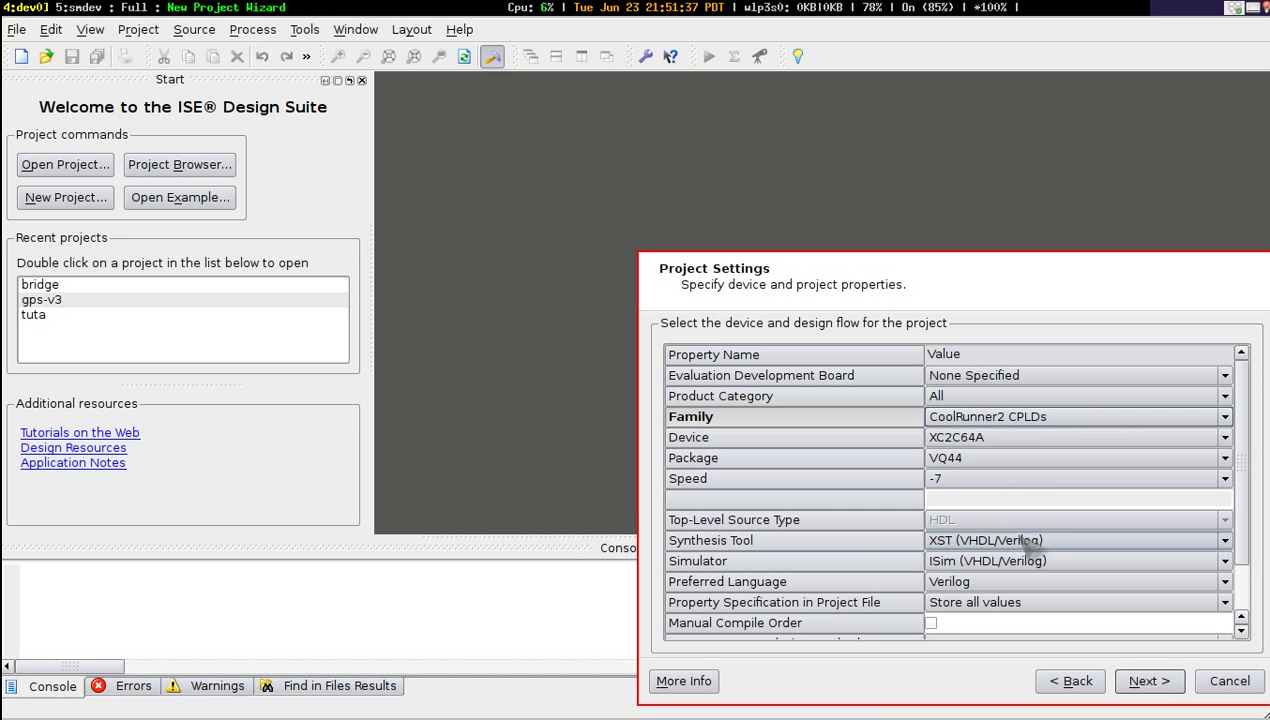
pyautogui.click(1024, 580)
pyautogui.click(1024, 580)
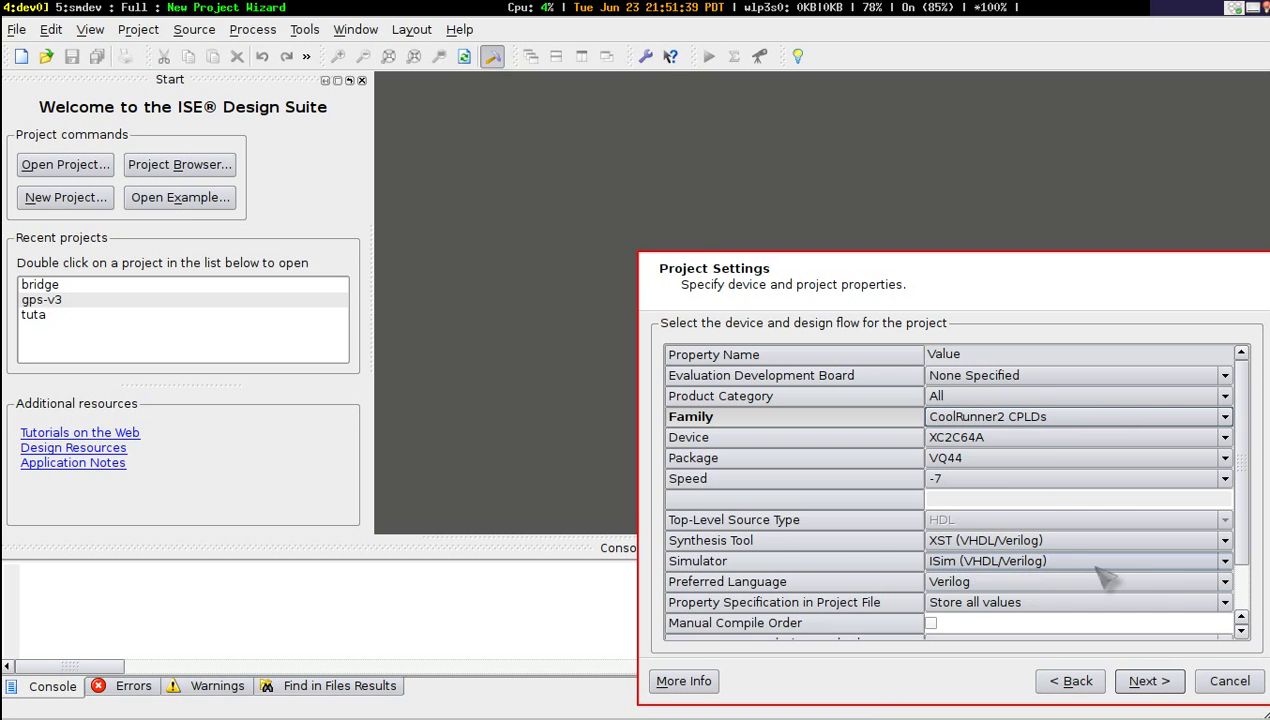
# - Accept the remaining project settings, including the VHDL-93 source analysis standard, and finish creating the project
pyautogui.scroll(-1, 1240, 620)
pyautogui.click(1160, 588)
pyautogui.click(1167, 570)
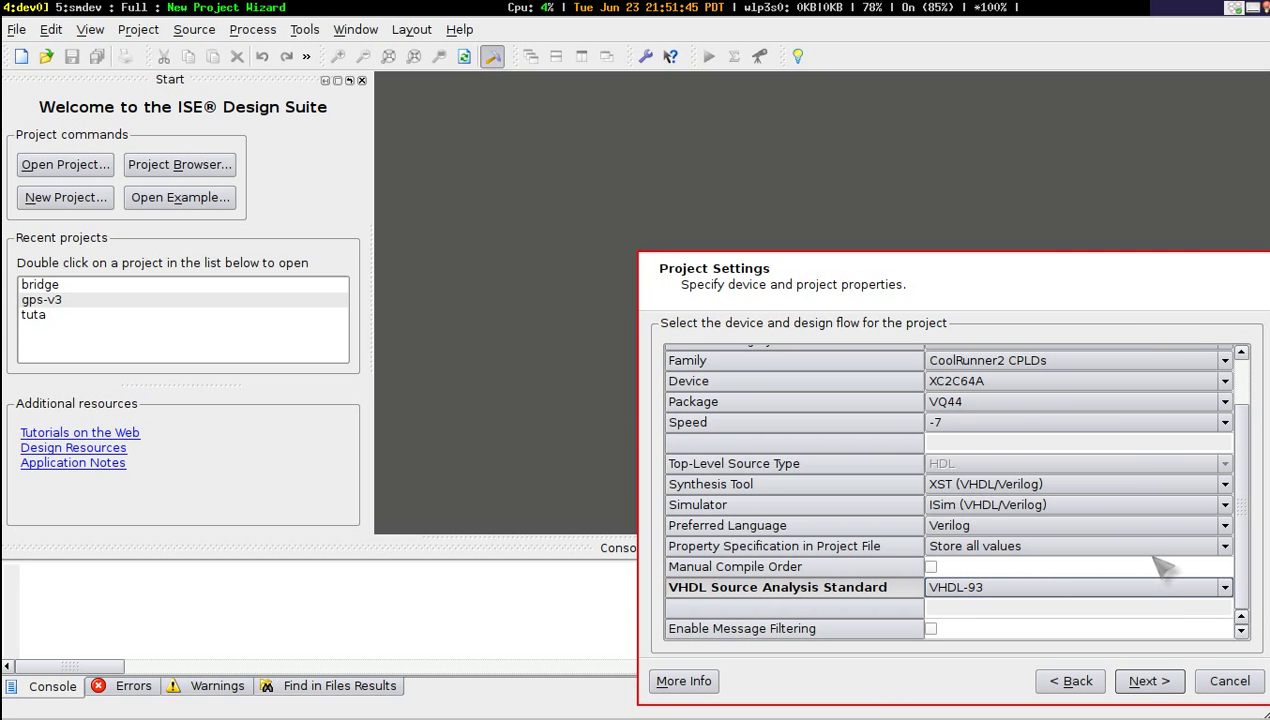
pyautogui.click(1146, 682)
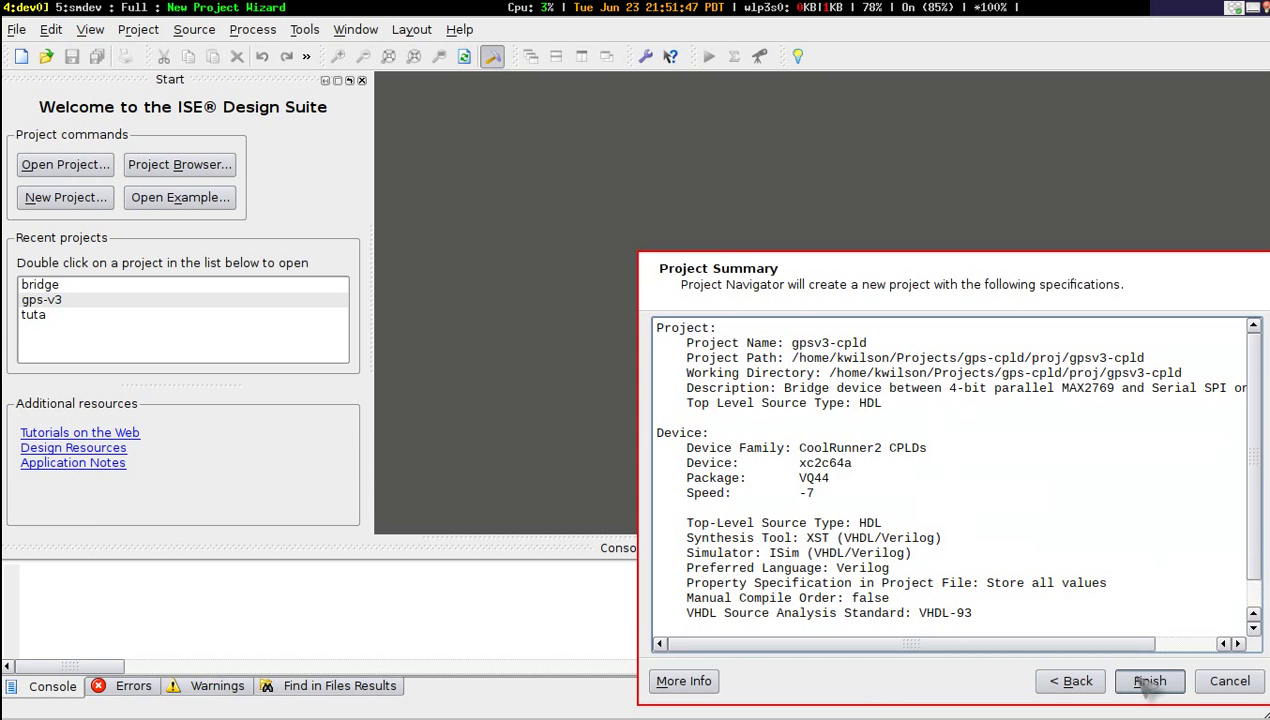
pyautogui.click(1149, 681)
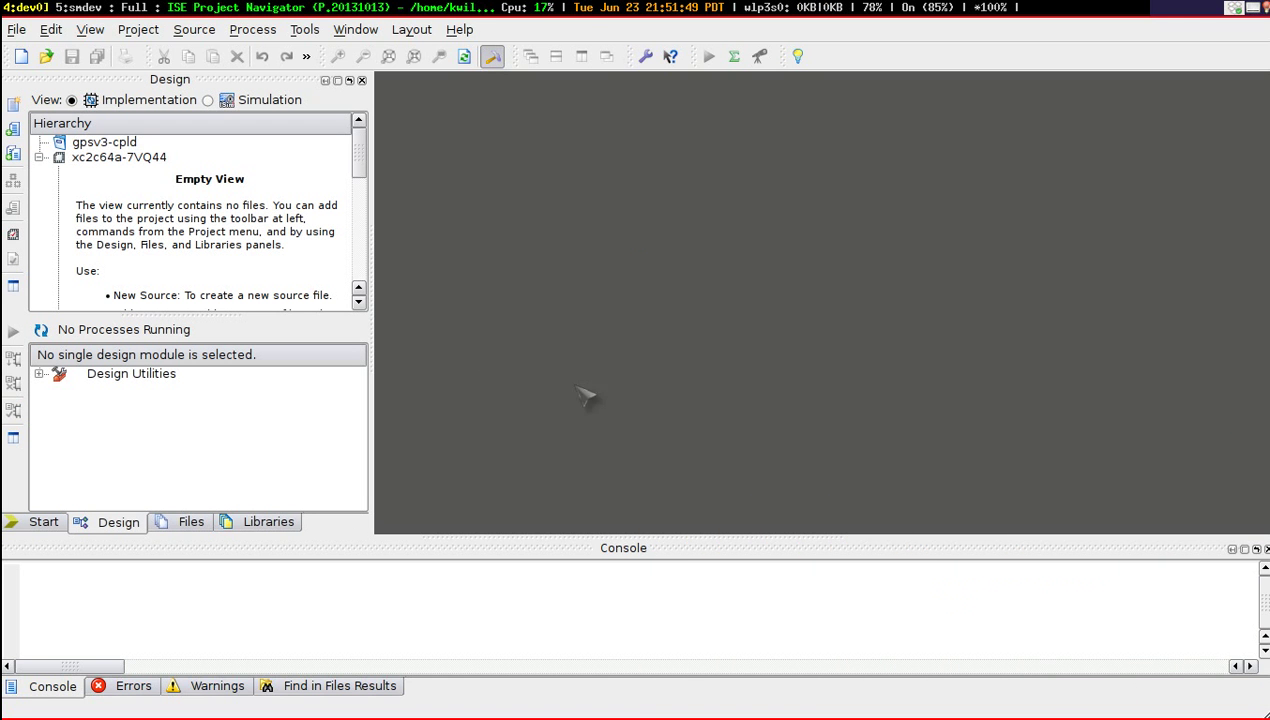
# - Begin adding existing sources to the gpsv3-cpld project and browse to the gps-cpld/src/bridge folder
pyautogui.click(106, 144)
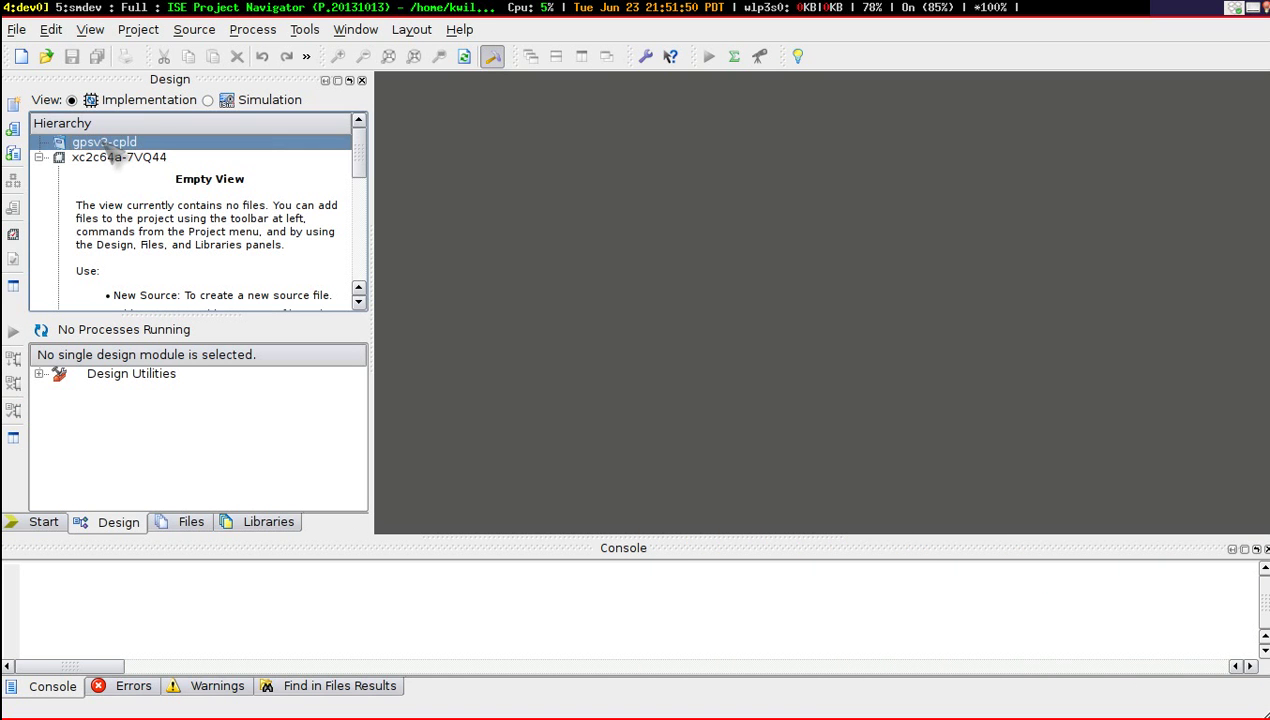
pyautogui.click(139, 30)
pyautogui.click(172, 74)
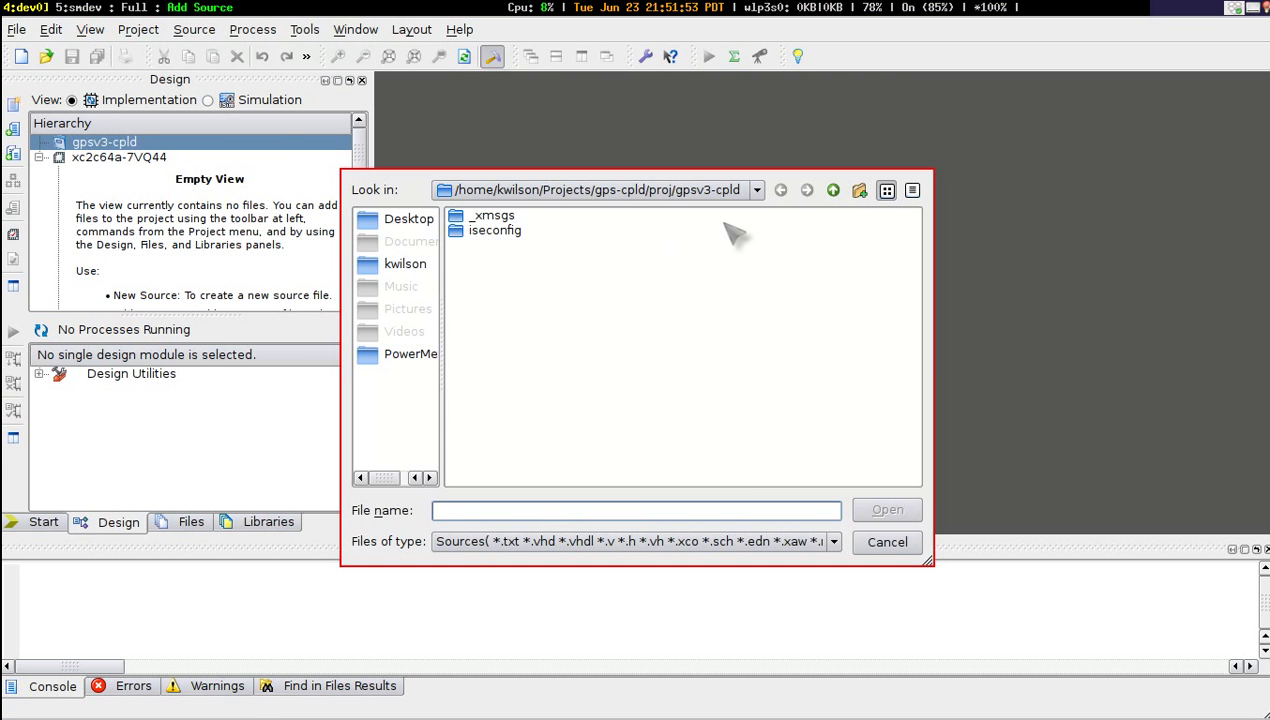
pyautogui.click(744, 194)
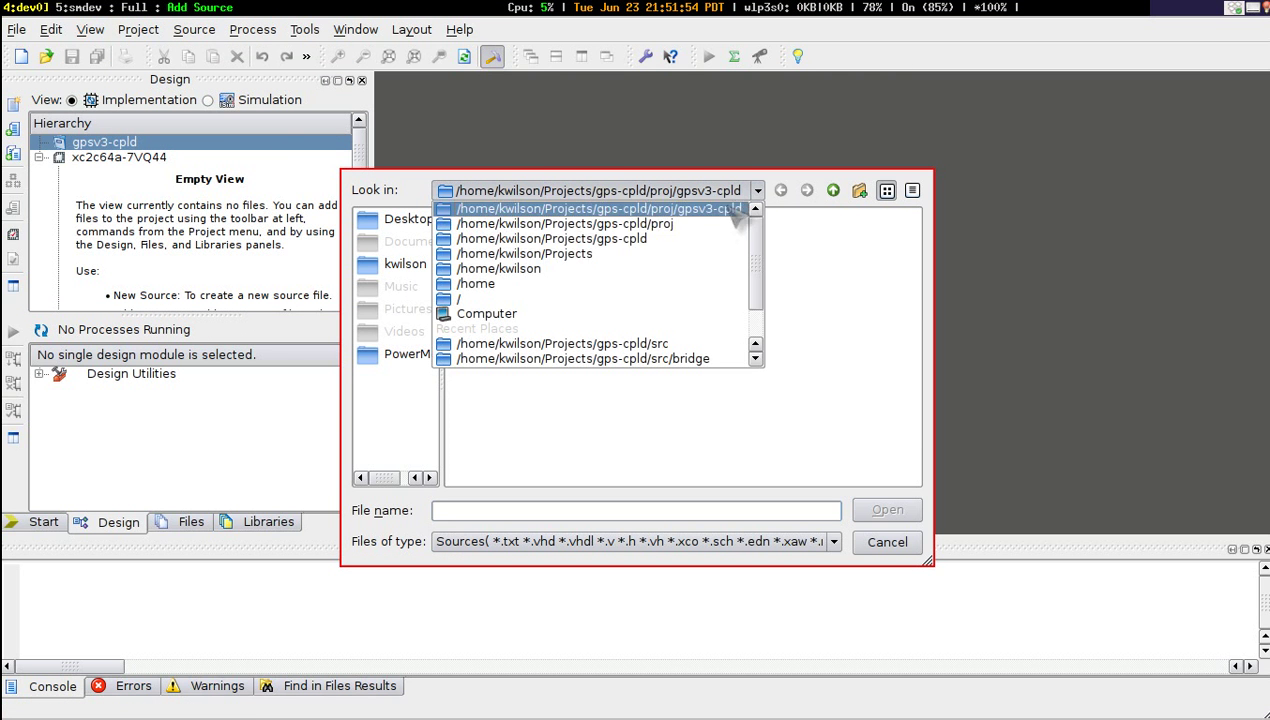
pyautogui.click(679, 244)
pyautogui.doubleClick(484, 277)
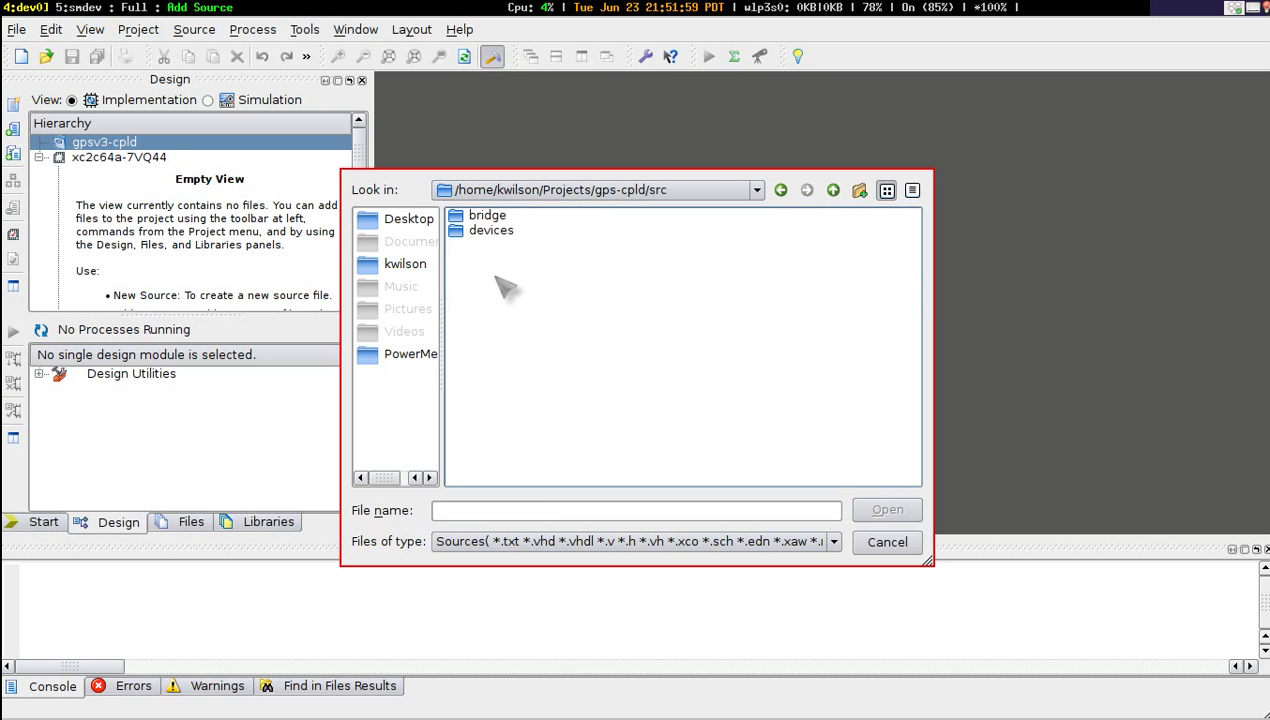
pyautogui.doubleClick(494, 217)
# - Add all seven Verilog files from adff.v through synchronizer.v, keeping association All and library work
pyautogui.click(497, 216)
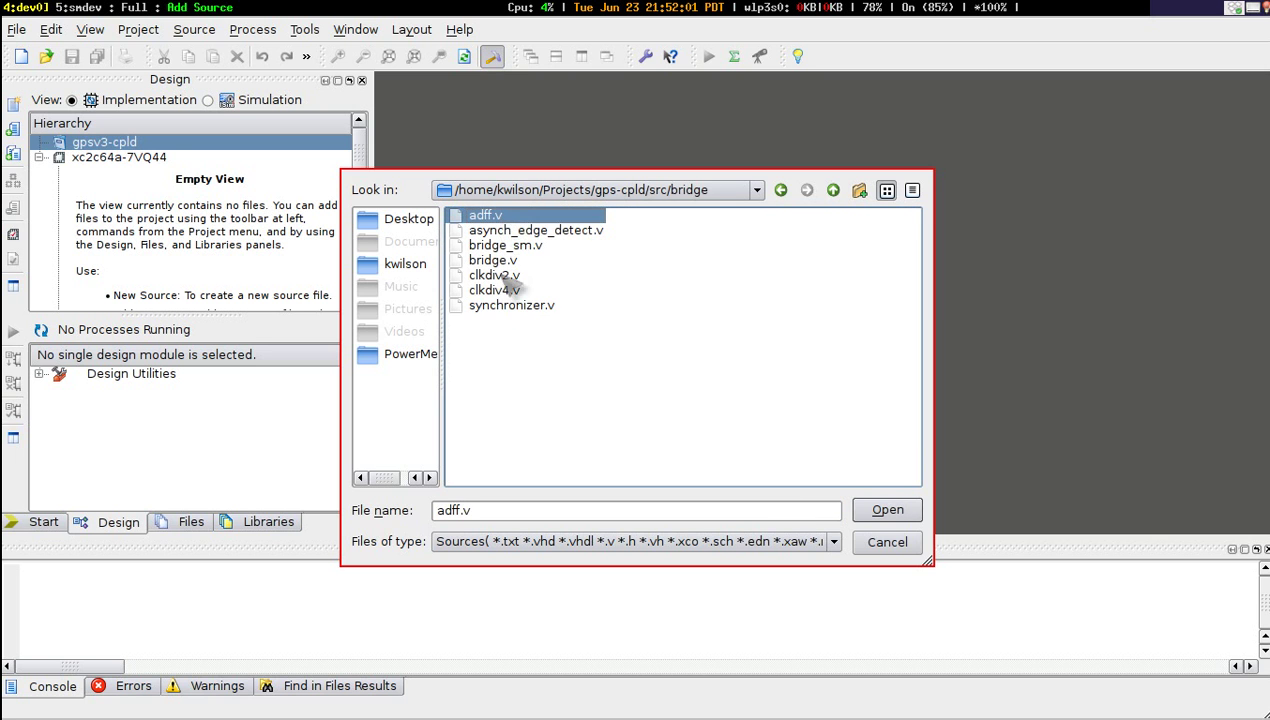
pyautogui.keyDown('shift'); pyautogui.click(512, 307); pyautogui.keyUp('shift')
pyautogui.click(905, 514)
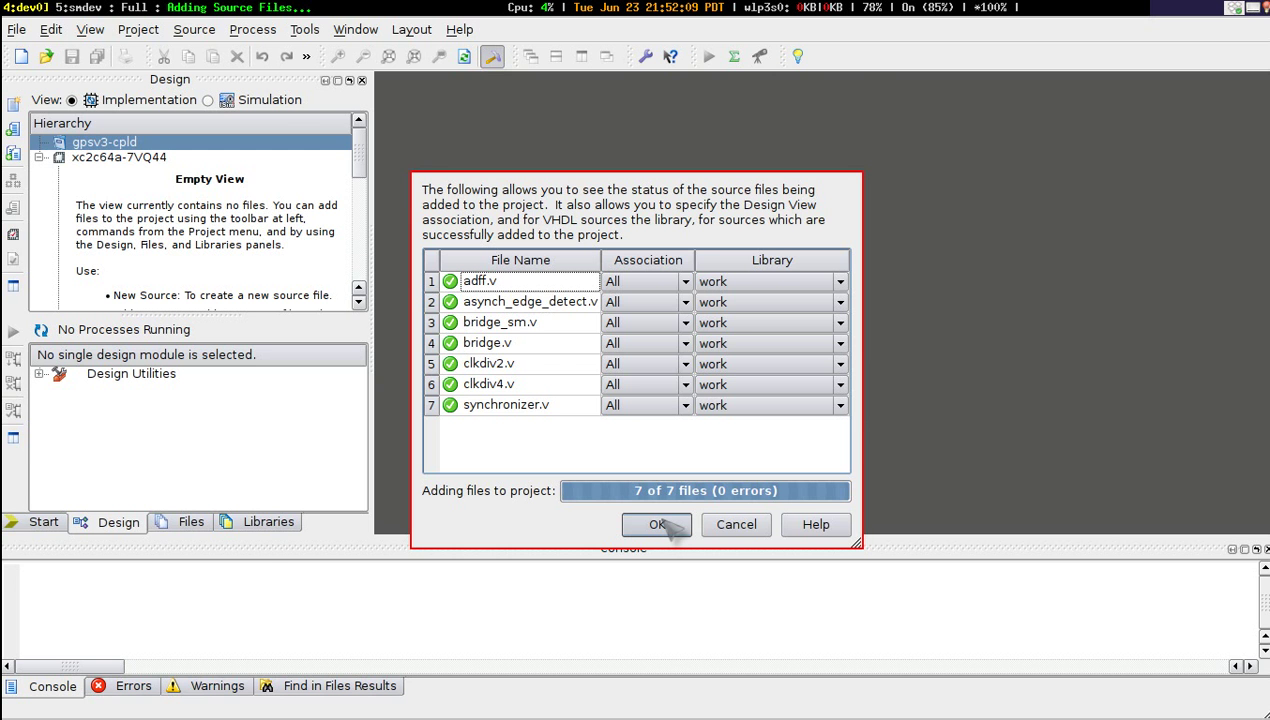
pyautogui.click(657, 525)
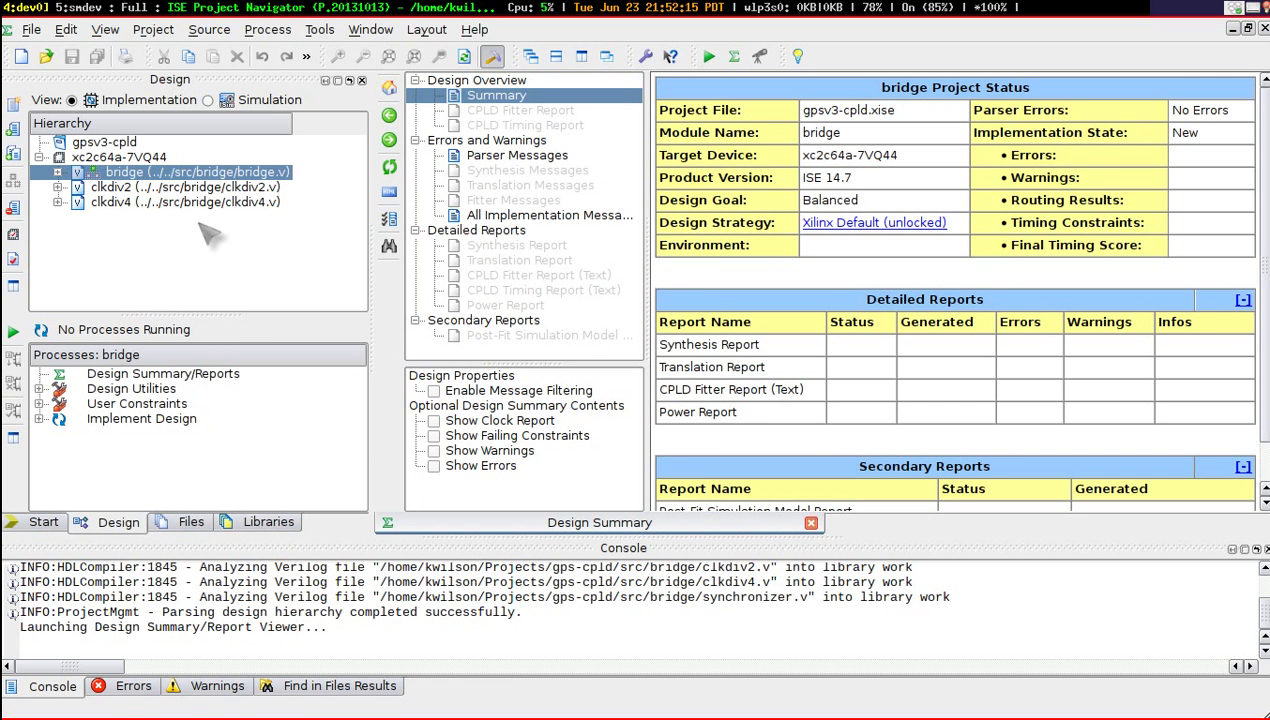
# - Add the existing constraints file bridge-xc2c64a.ucf from the gps-cpld/src/devices folder to the project, keeping association Implementation and library work
pyautogui.click(126, 146)
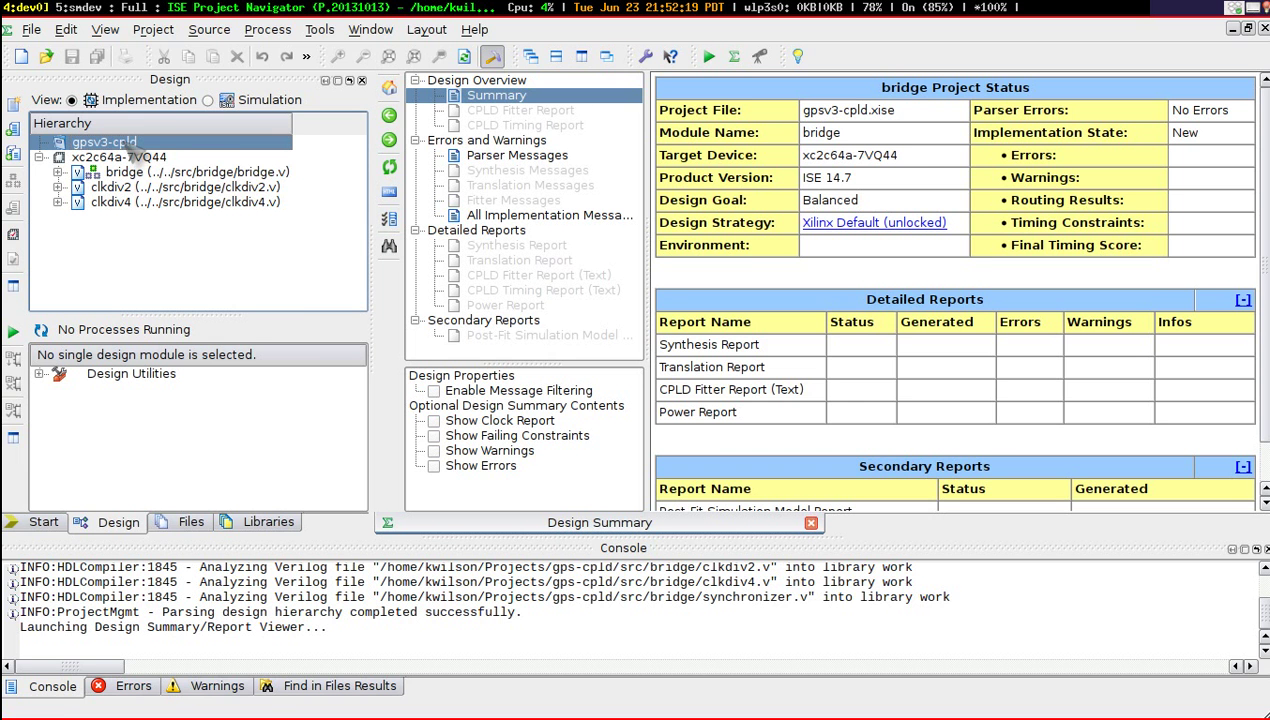
pyautogui.click(153, 29)
pyautogui.click(170, 74)
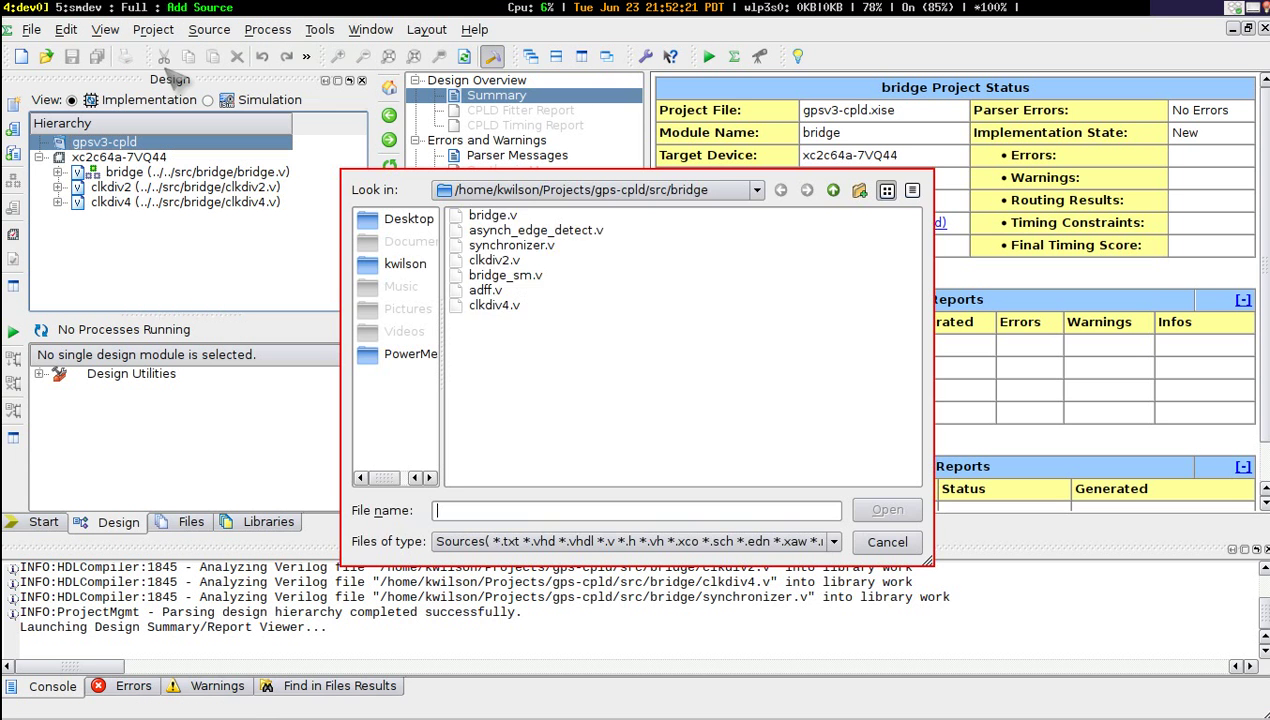
pyautogui.click(680, 190)
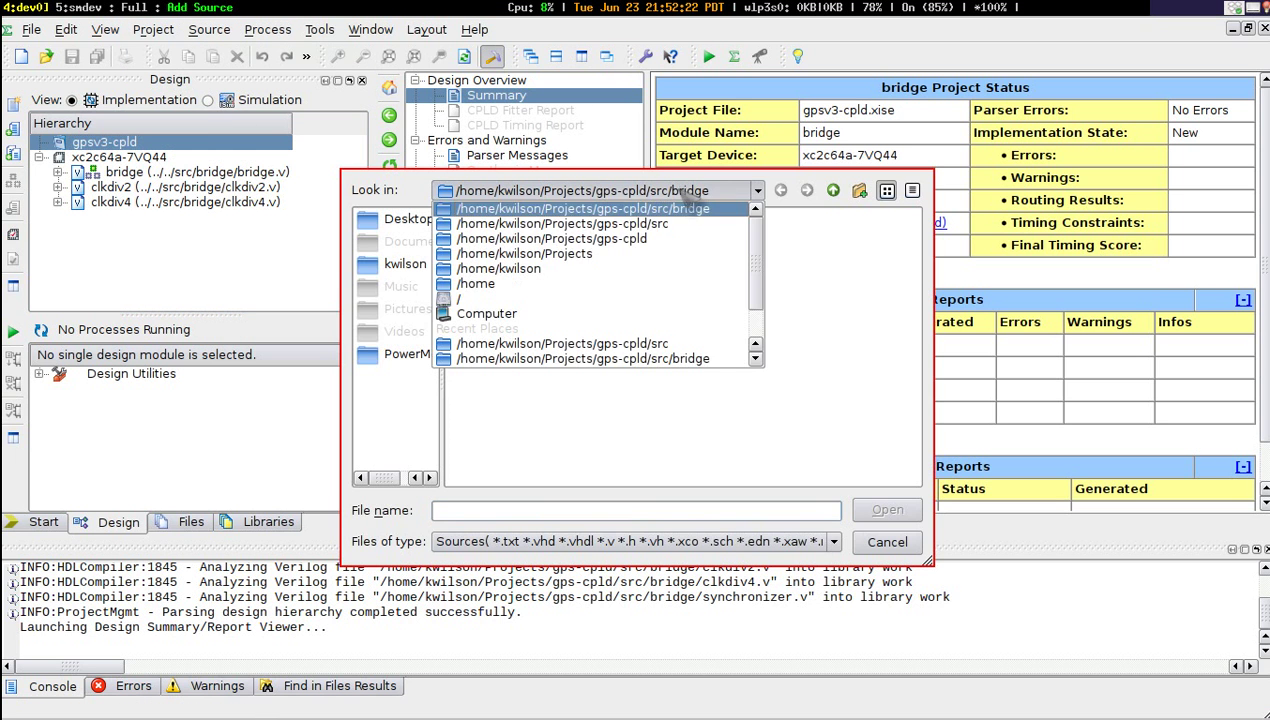
pyautogui.click(654, 243)
pyautogui.click(522, 277)
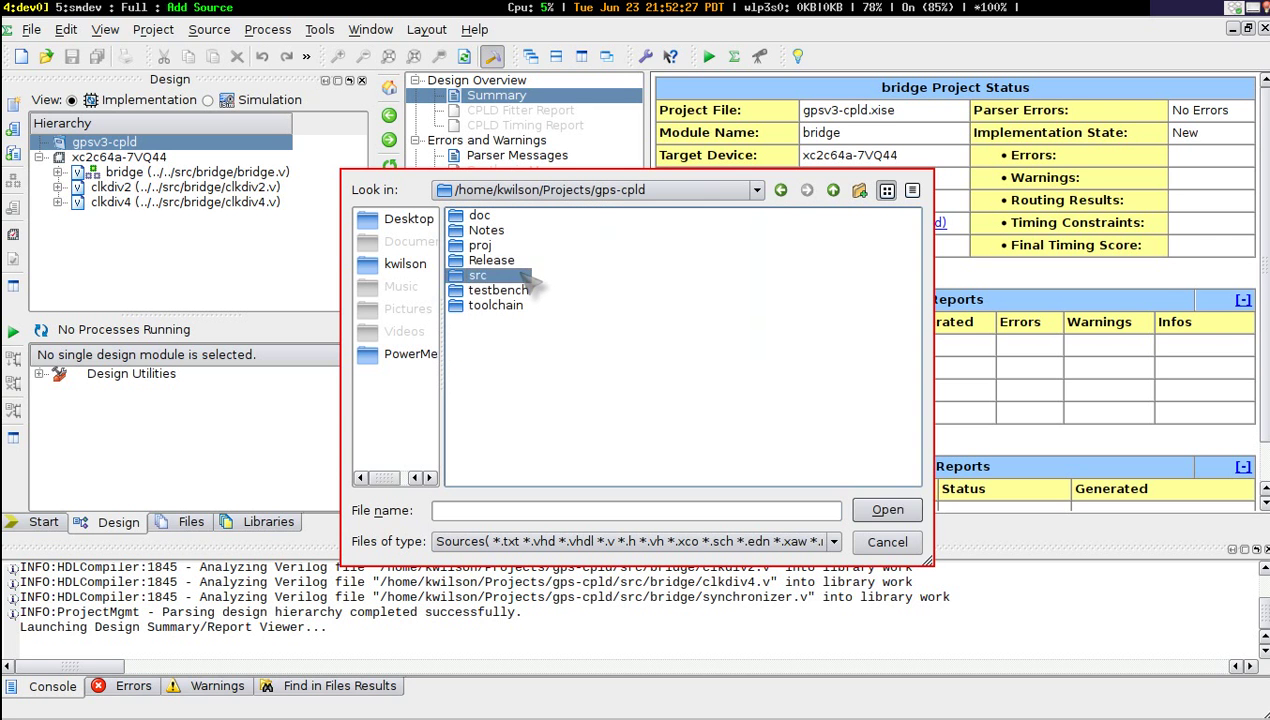
pyautogui.doubleClick(522, 277)
pyautogui.doubleClick(508, 233)
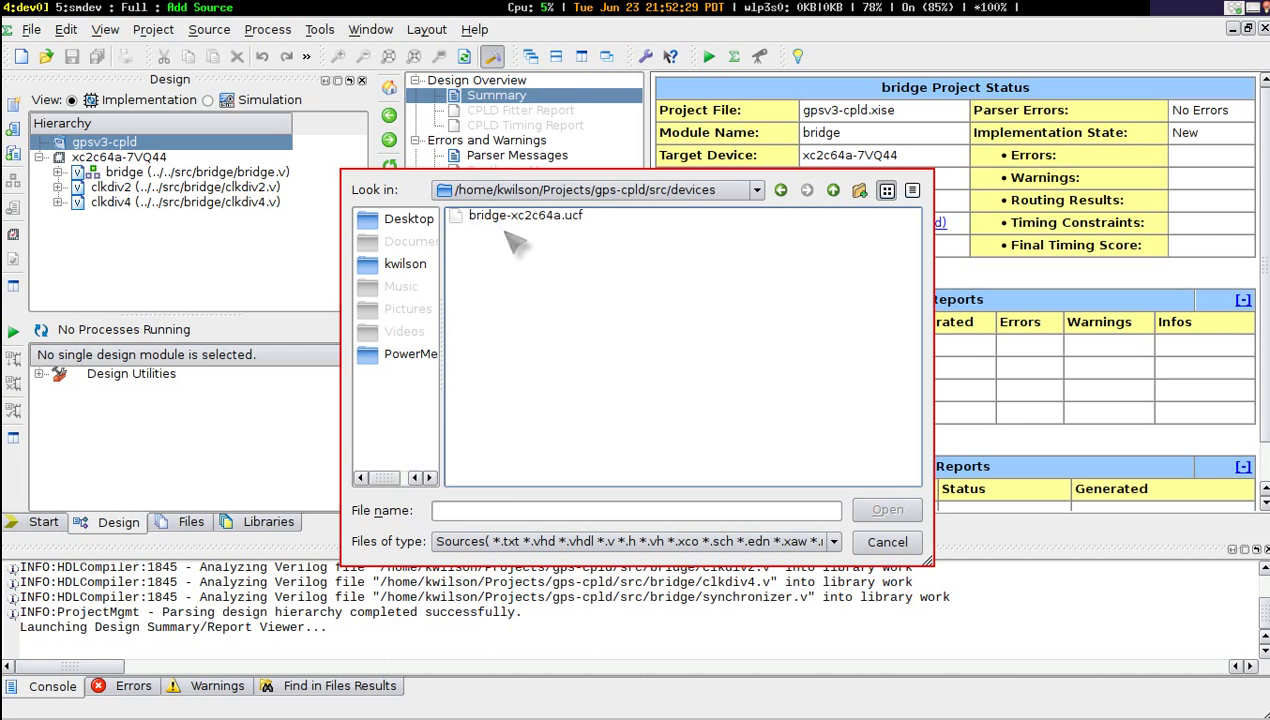
pyautogui.click(522, 216)
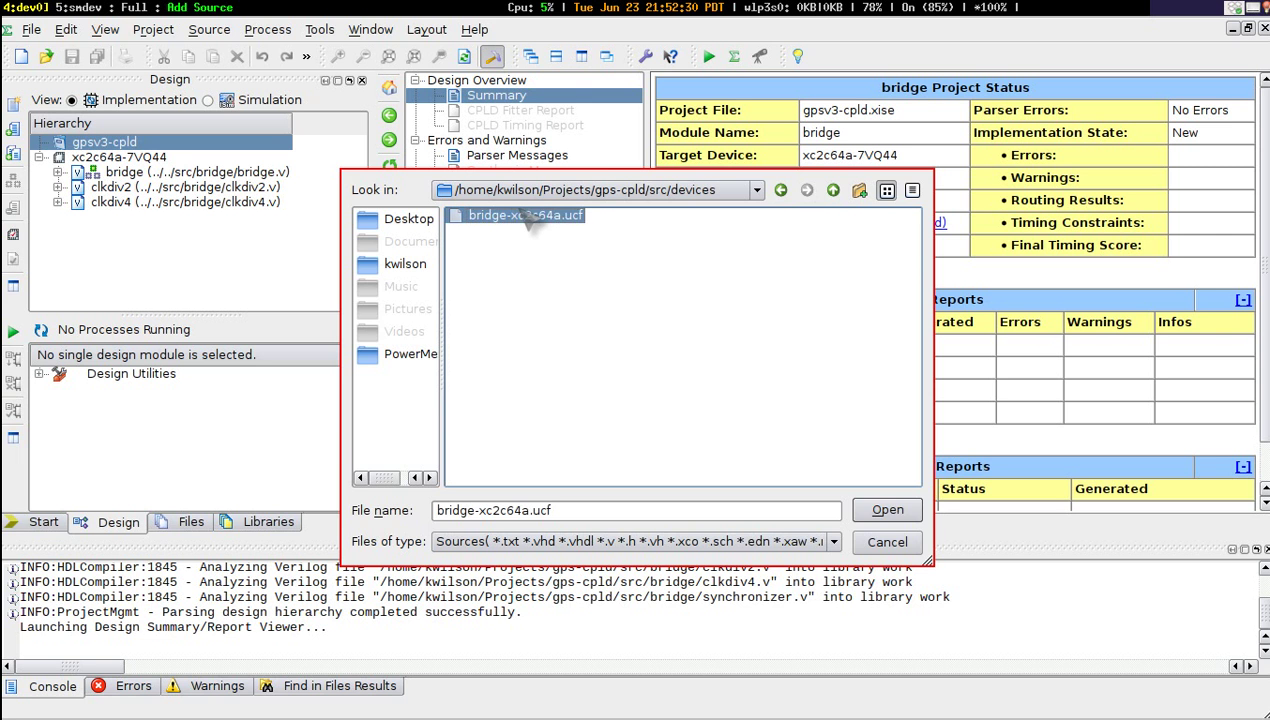
pyautogui.click(874, 511)
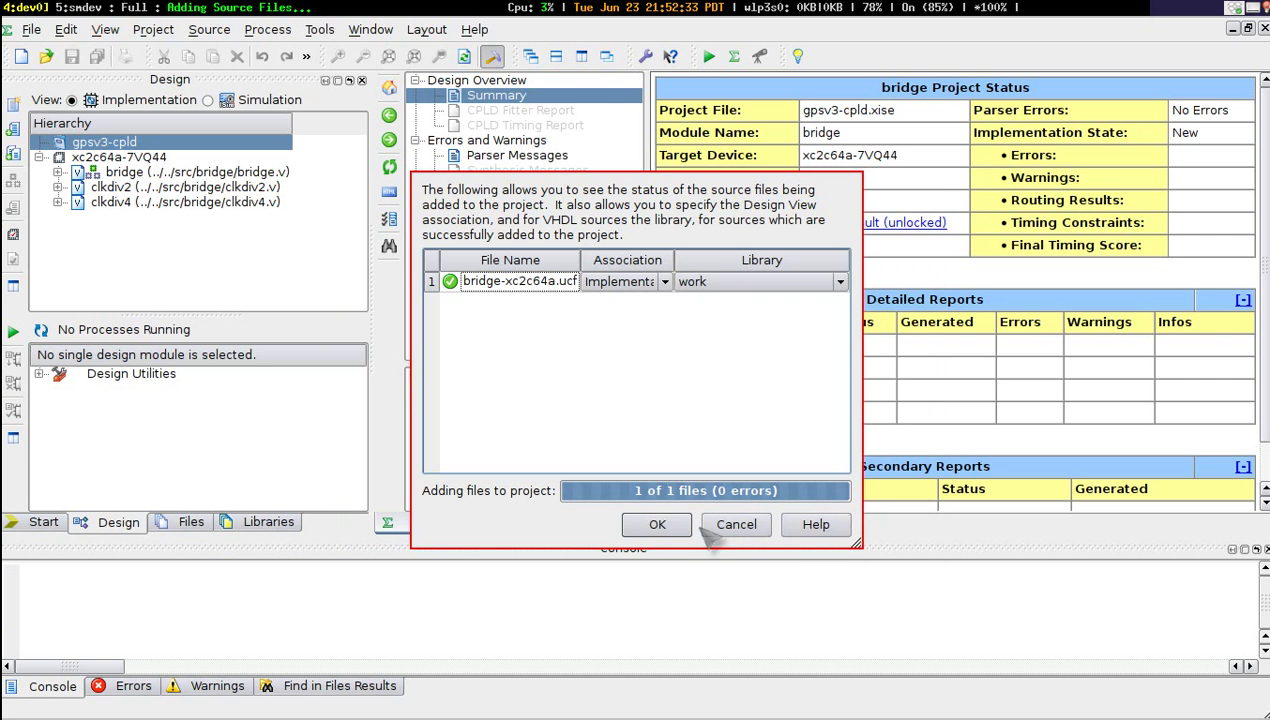
pyautogui.click(657, 526)
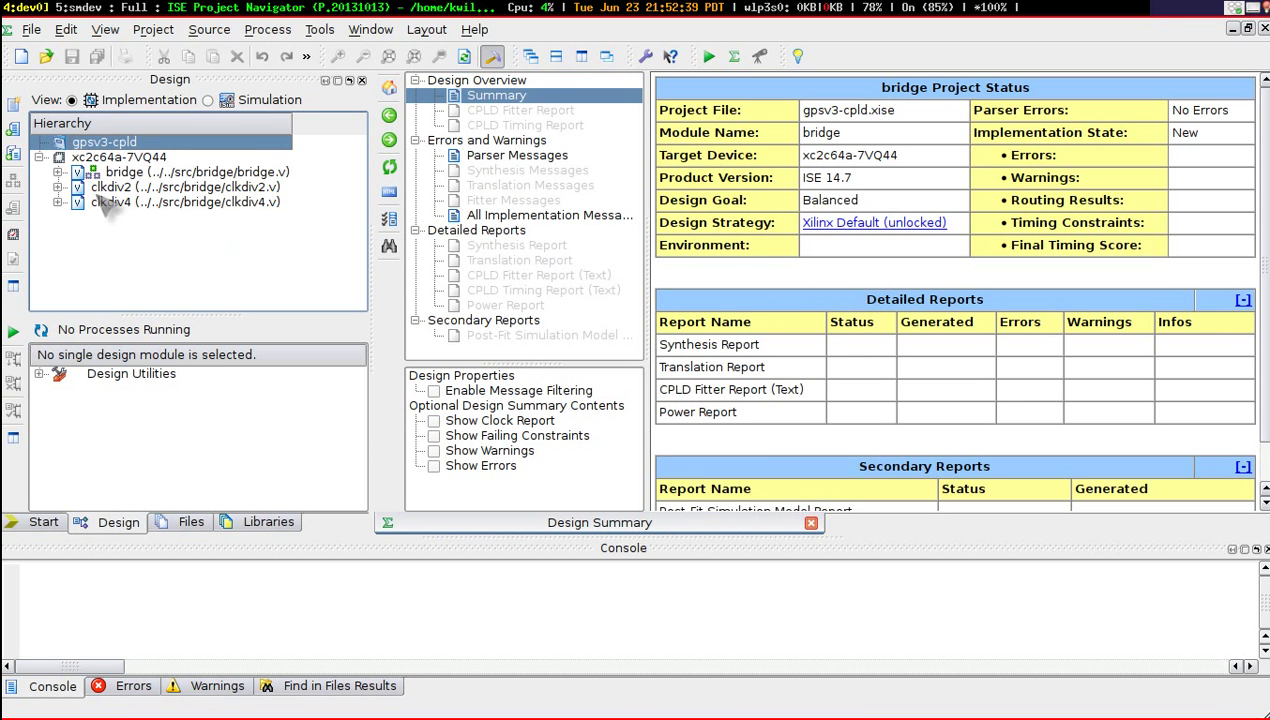
# - Expand the bridge module in the design hierarchy and locate its bridge-xc2c64a.ucf constraints file
pyautogui.click(58, 172)
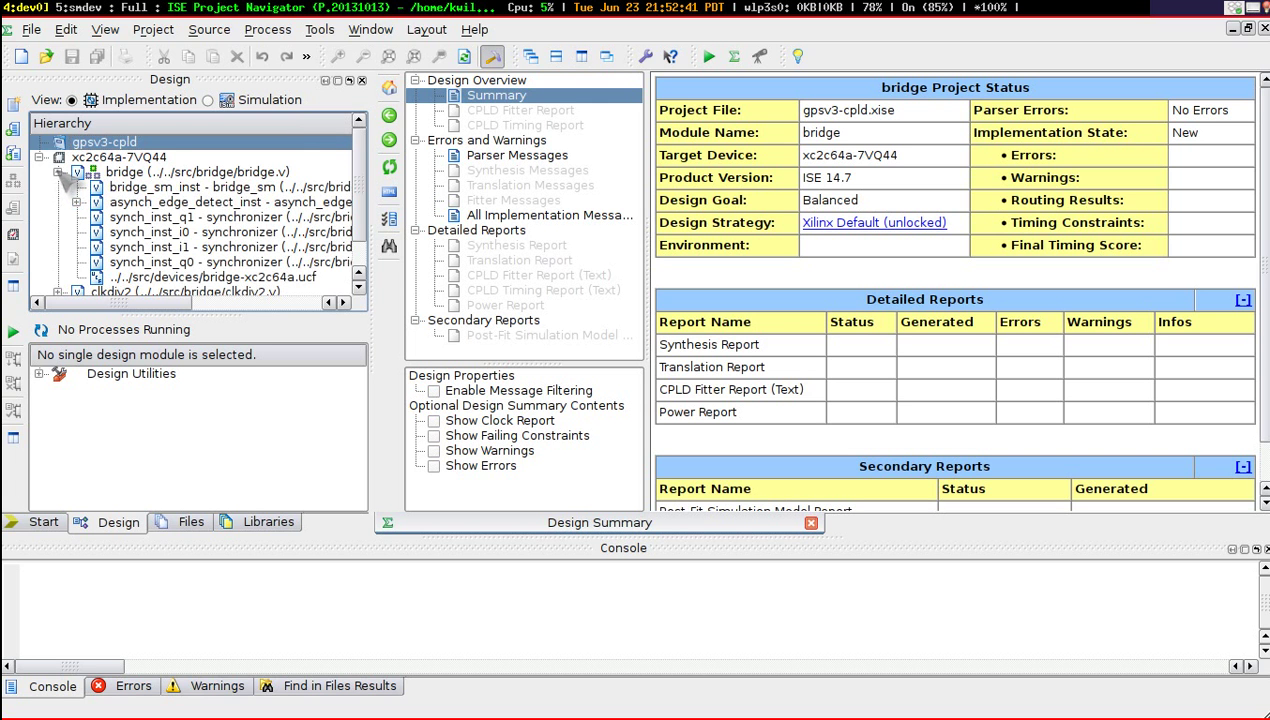
pyautogui.scroll(-1, 360, 250)
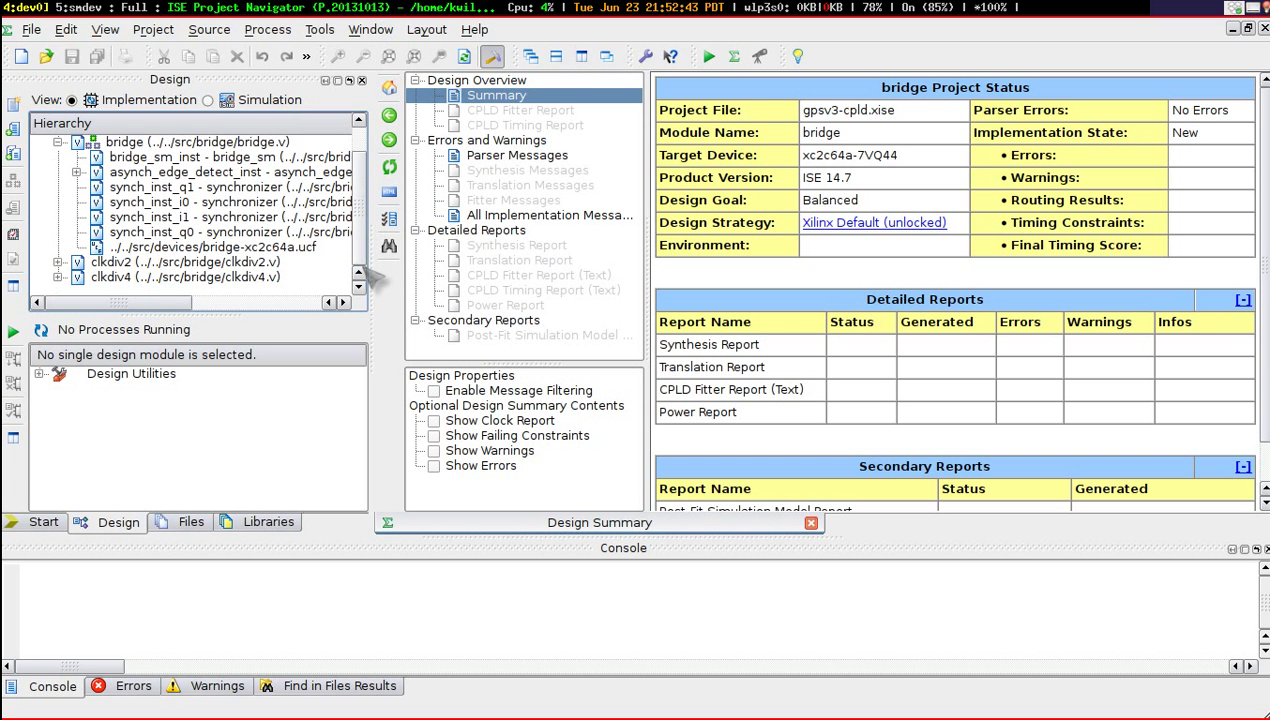
pyautogui.click(300, 247)
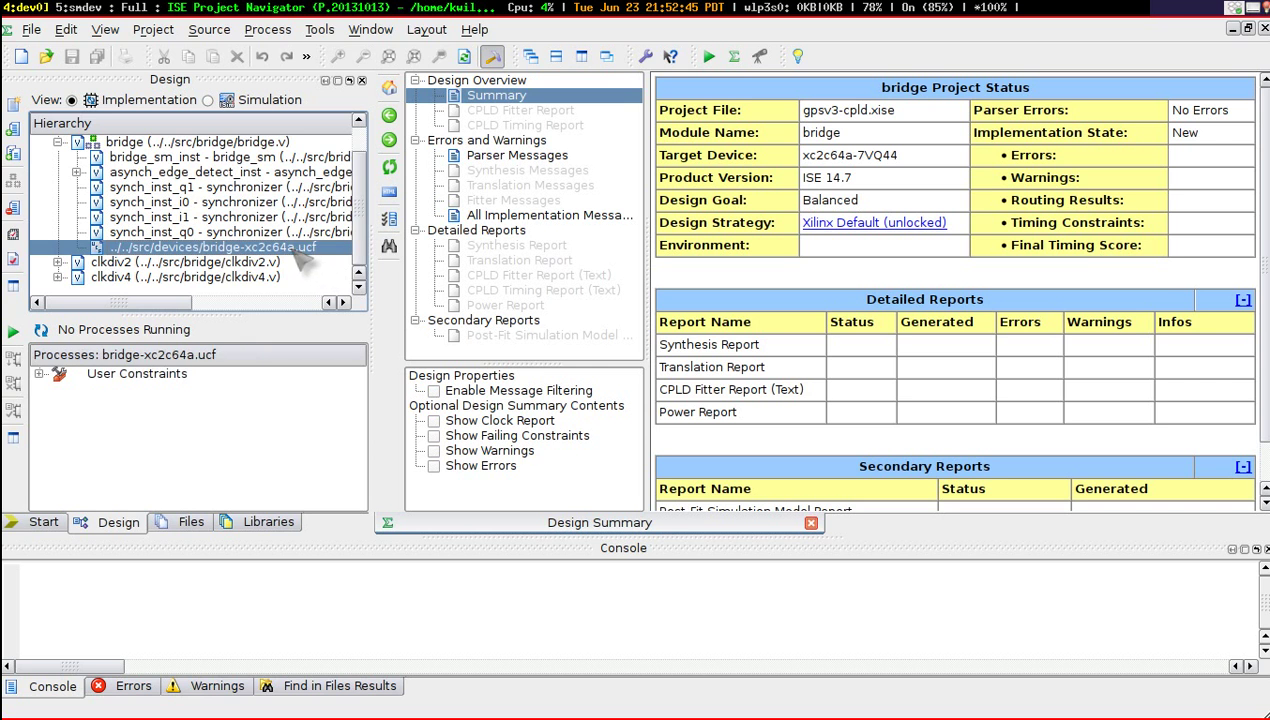
pyautogui.scroll(1, 364, 240)
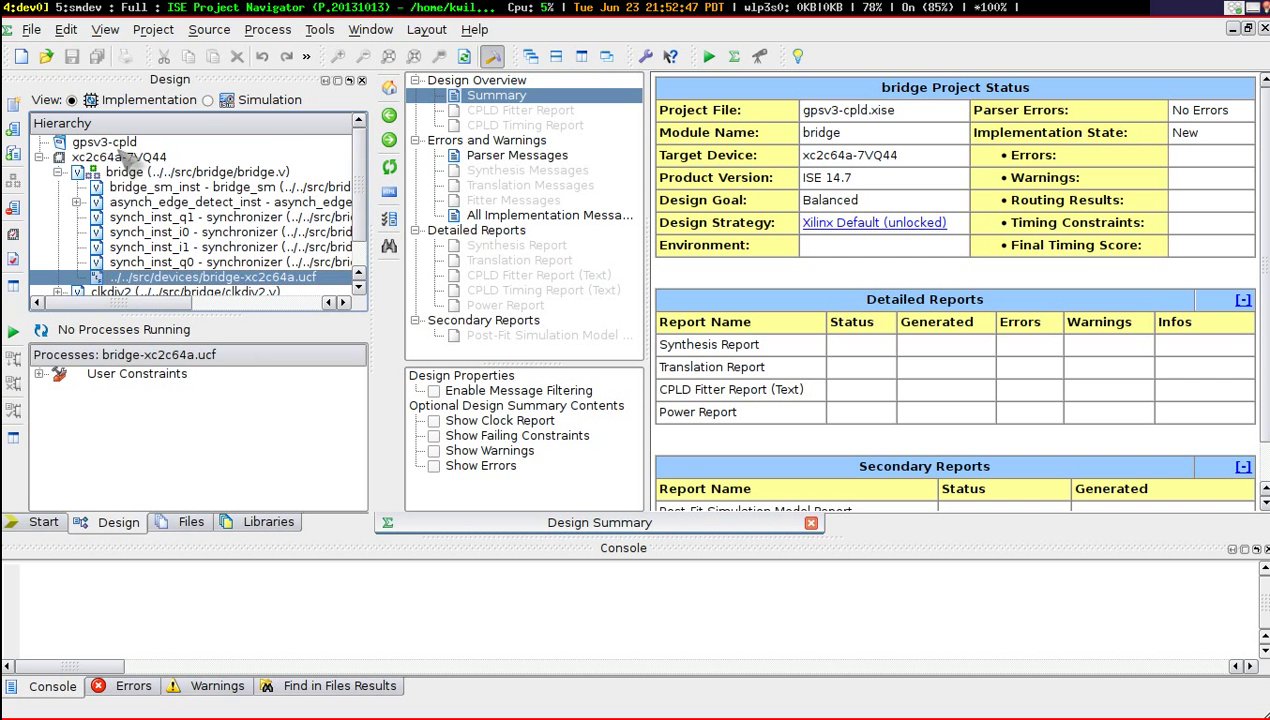
# - Inspect the design utilities offered for the xc2c64a-7VQ44 device, expanding Compile HDL Simulation Libraries
pyautogui.click(120, 157)
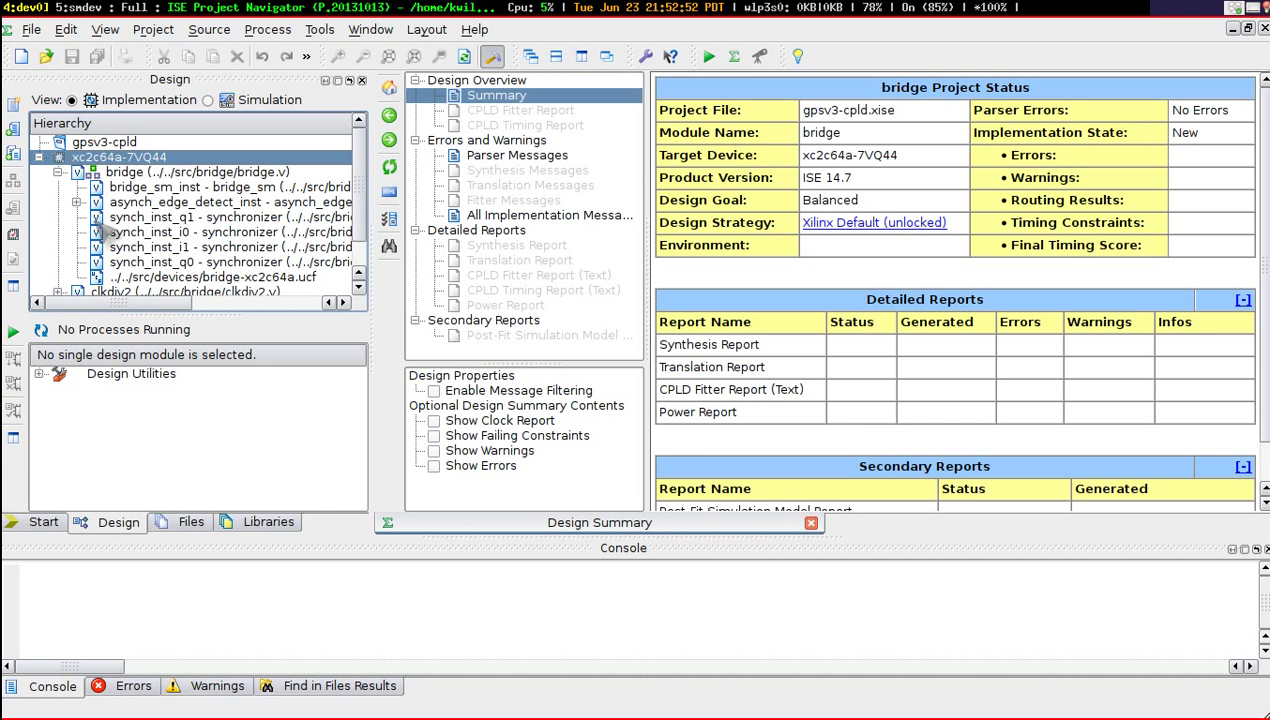
pyautogui.click(40, 374)
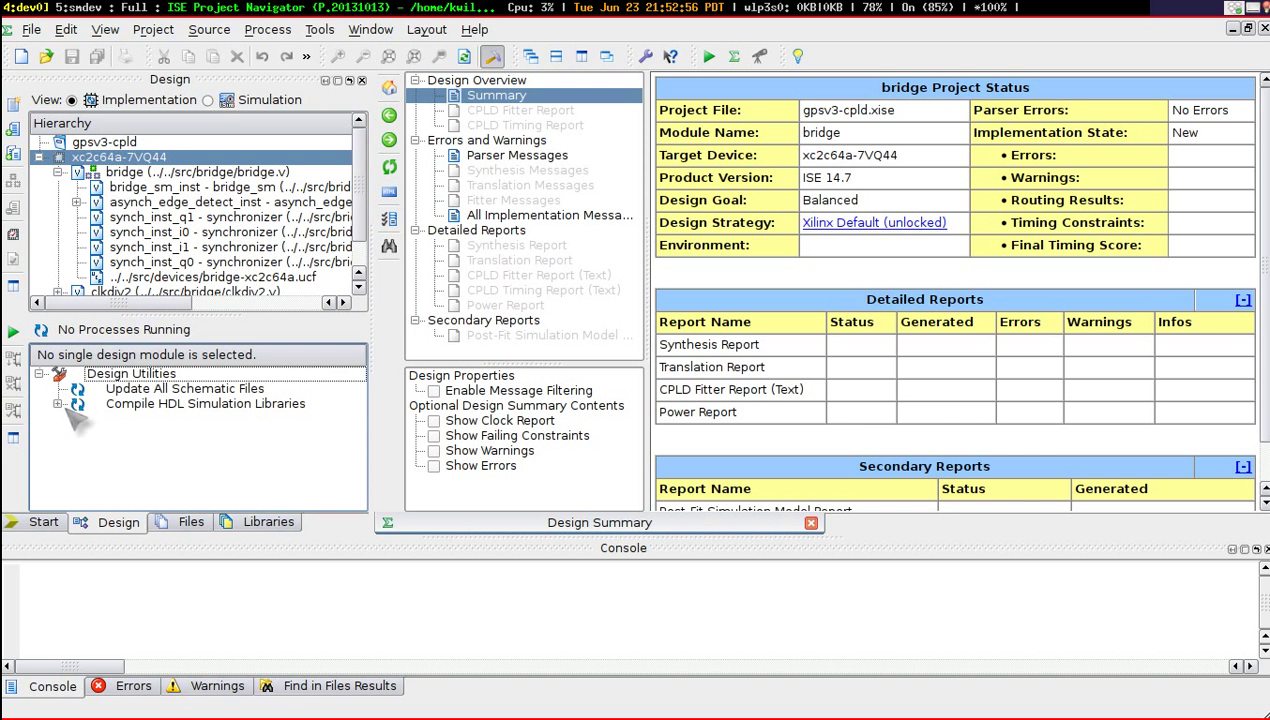
pyautogui.click(124, 404)
pyautogui.click(57, 404)
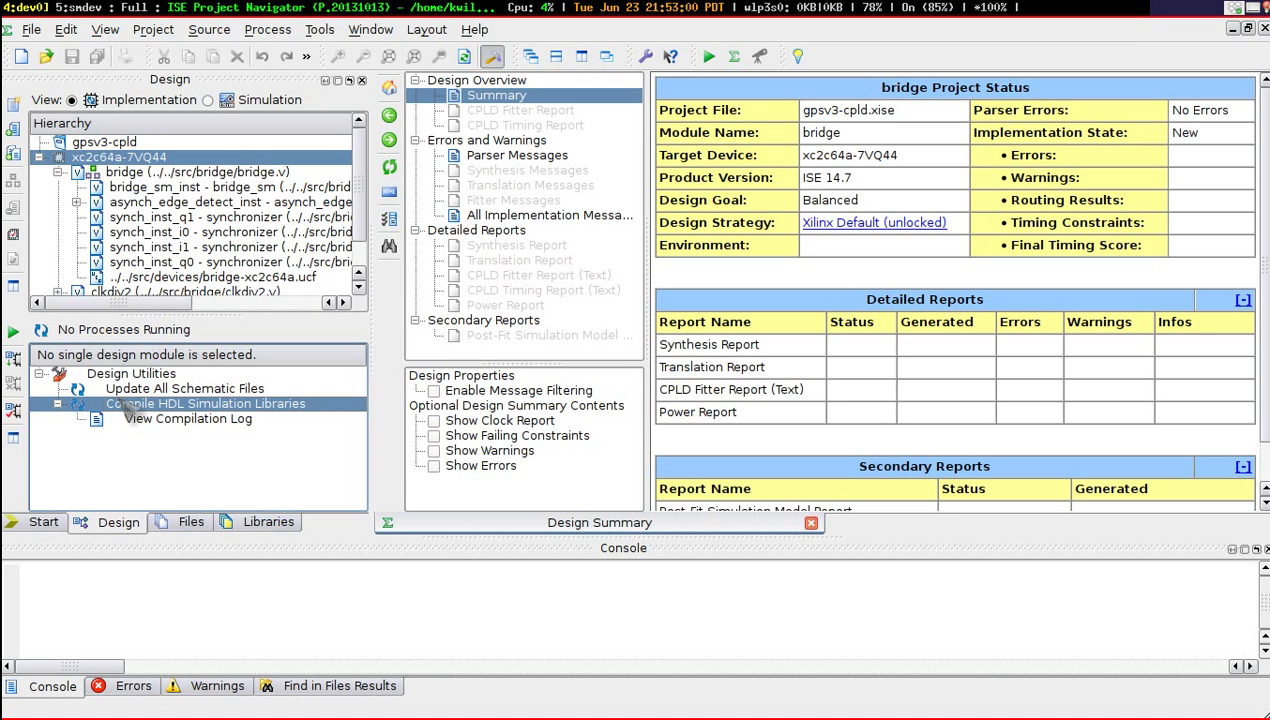
# - Expand the design utilities and implementation processes of the bridge module and run Synthesize - XST with Rerun All
pyautogui.click(133, 173)
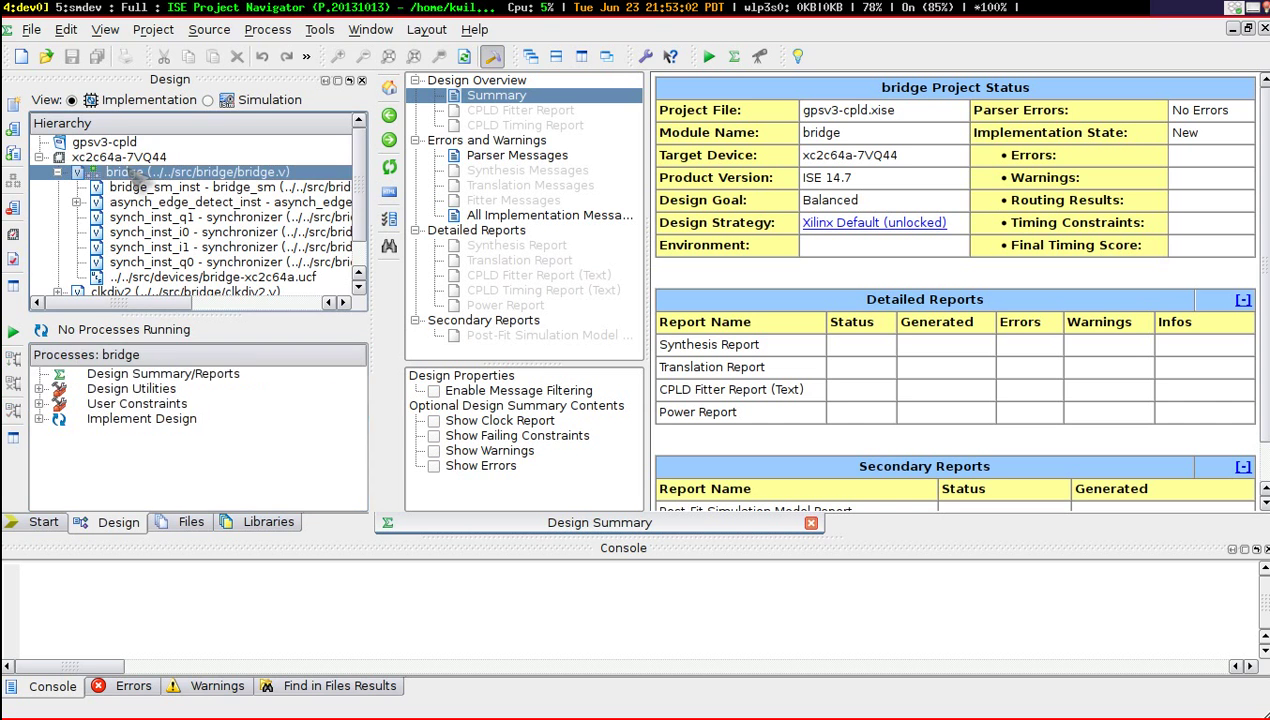
pyautogui.click(39, 389)
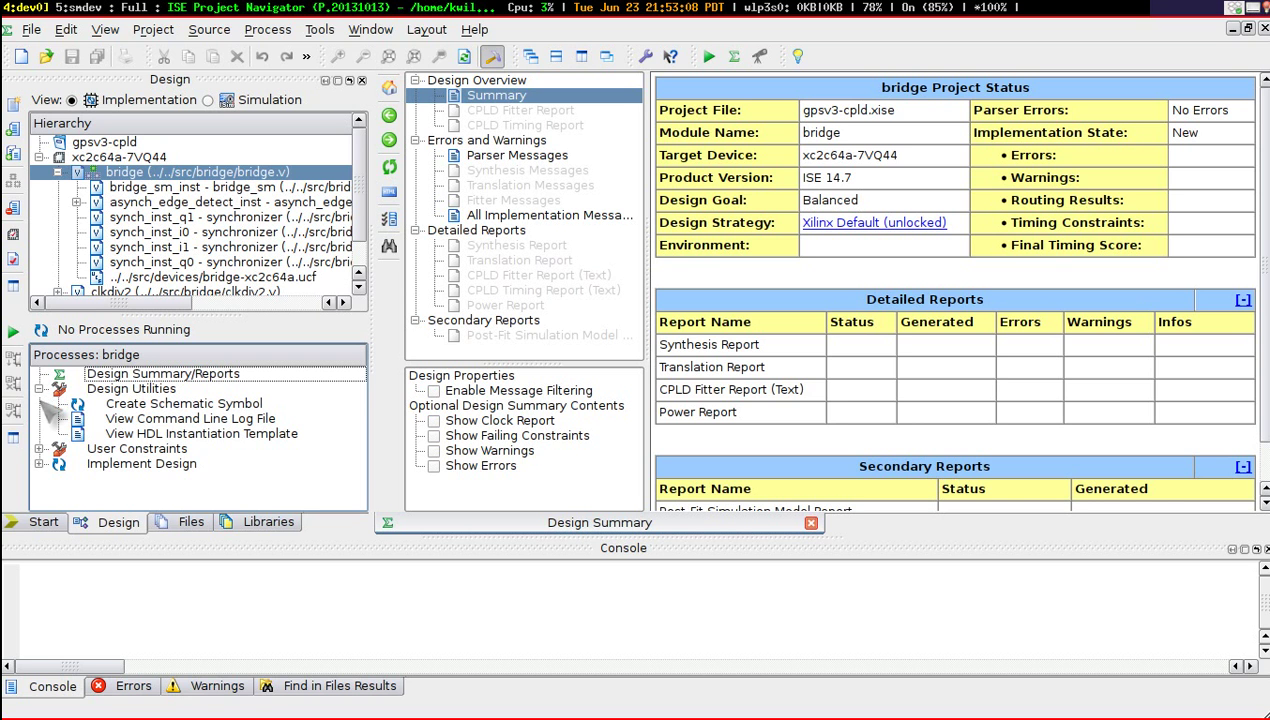
pyautogui.click(39, 464)
pyautogui.click(152, 464)
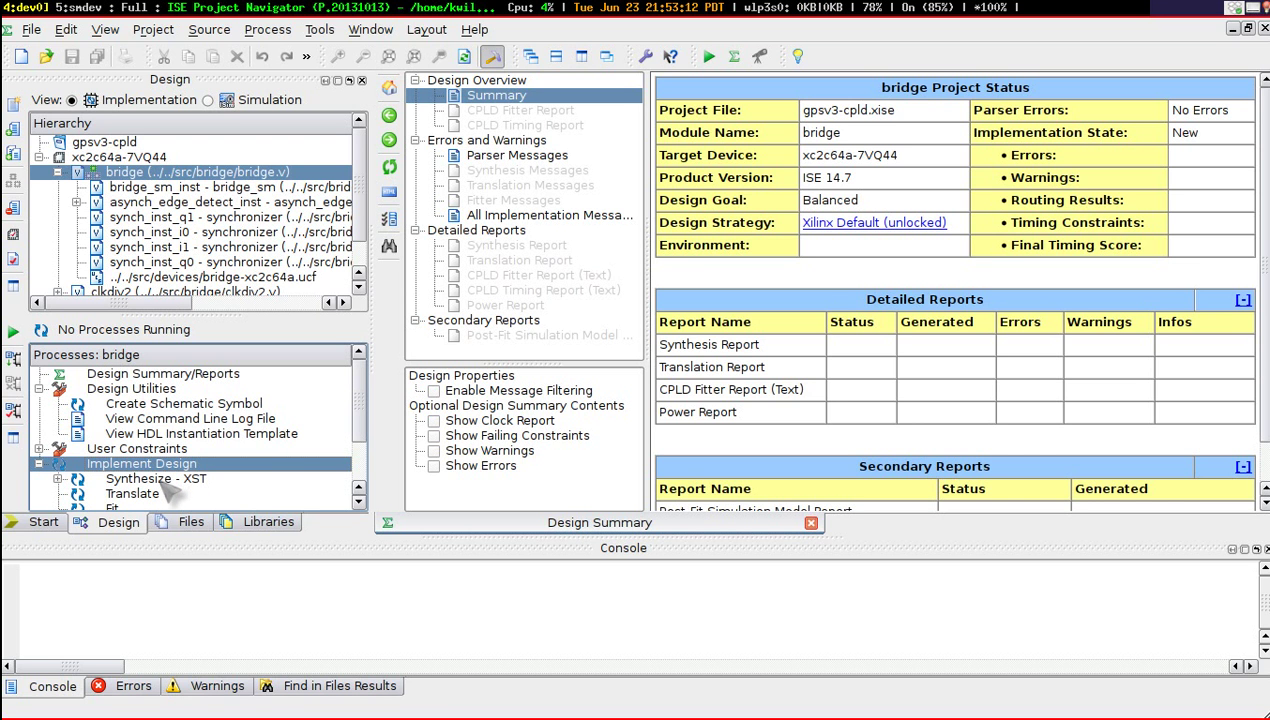
pyautogui.rightClick(162, 479)
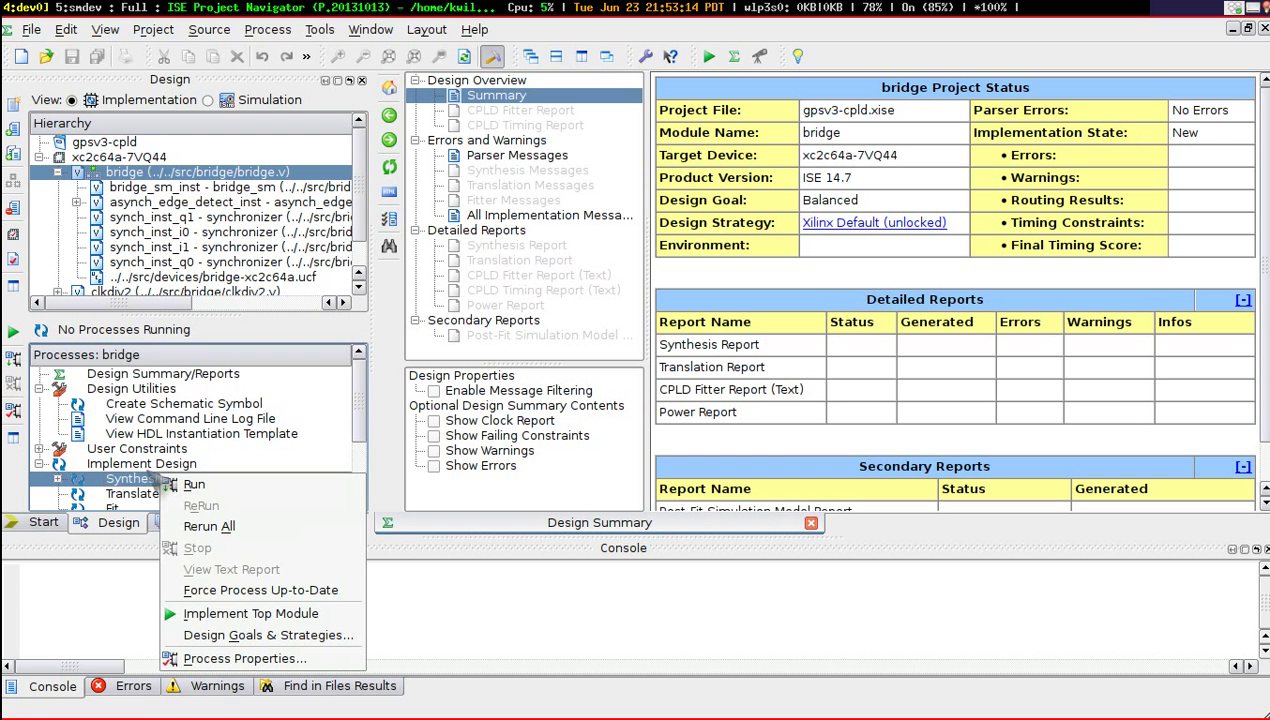
pyautogui.click(206, 526)
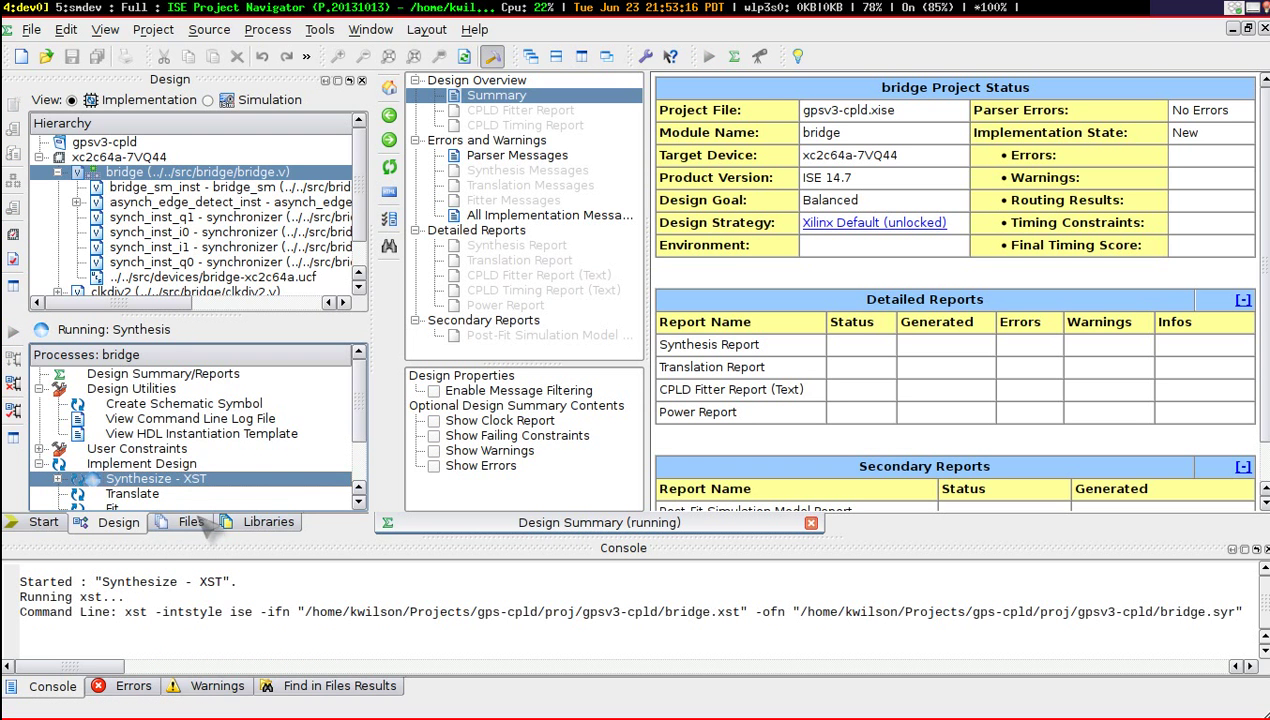
# - Rerun all Implement Design processes for the bridge module, from synthesis through programming file generation
pyautogui.scroll(-2, 358, 500)
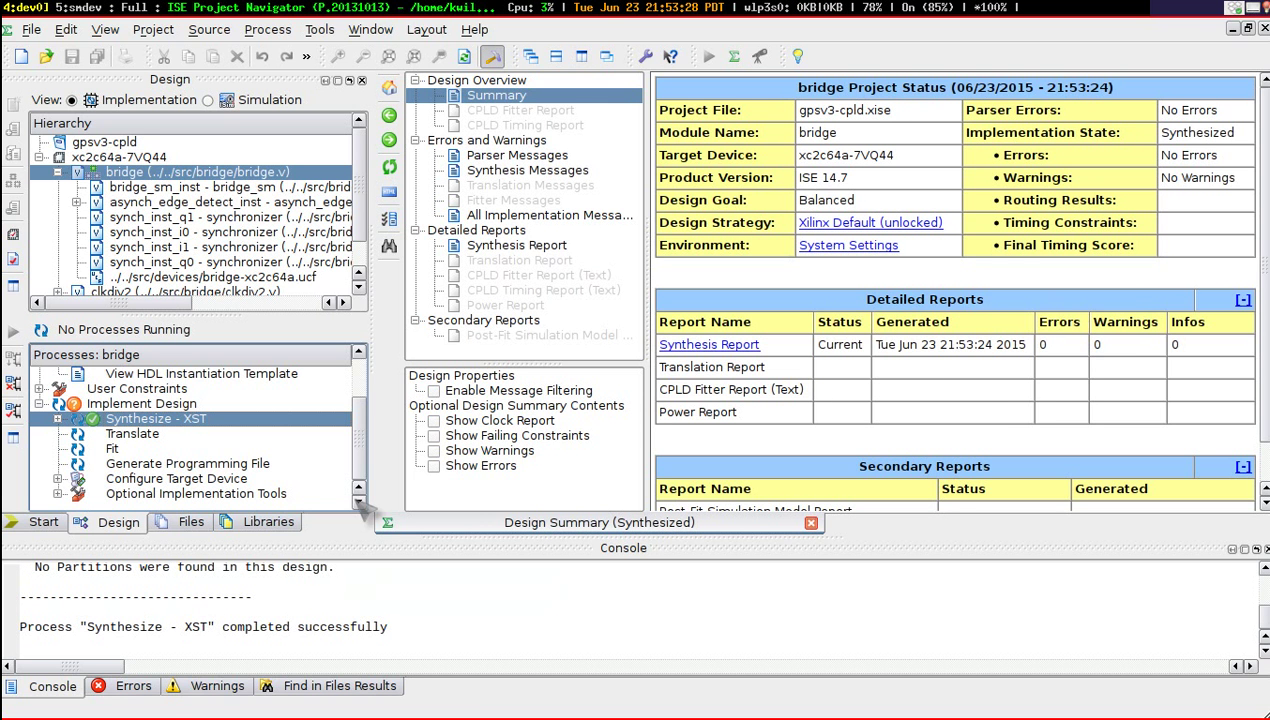
pyautogui.click(58, 419)
pyautogui.click(58, 419)
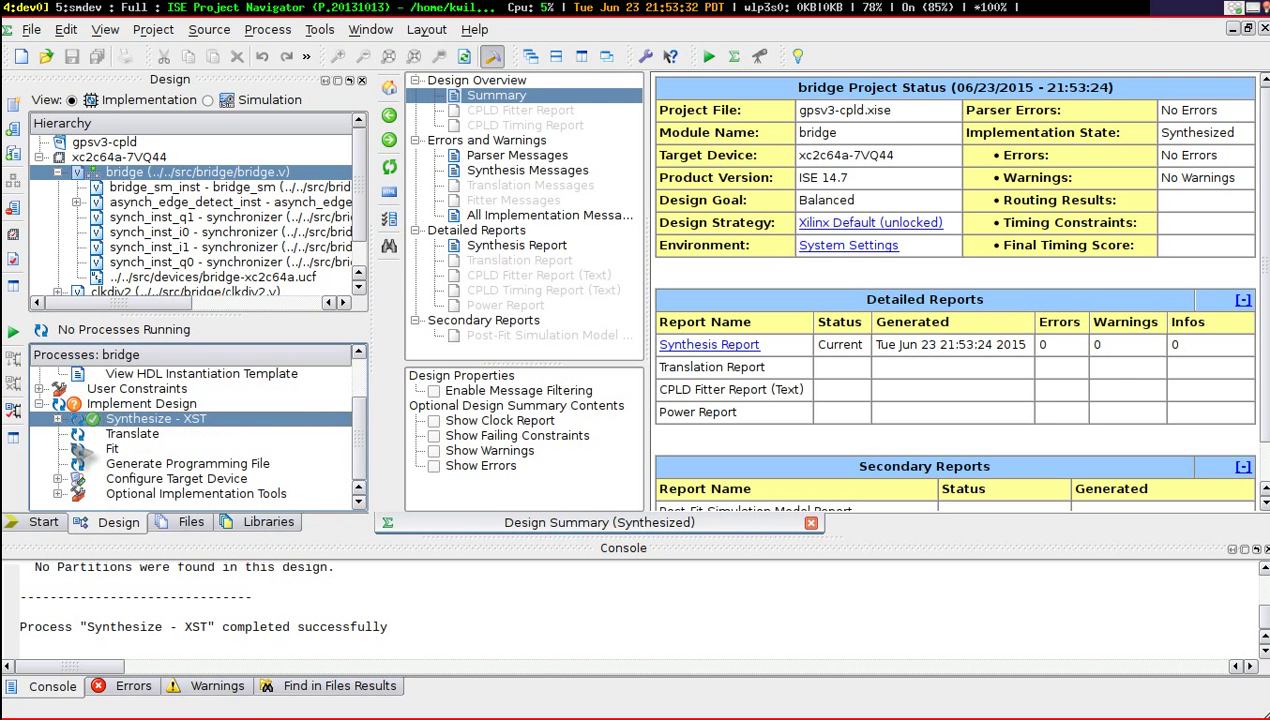
pyautogui.rightClick(120, 440)
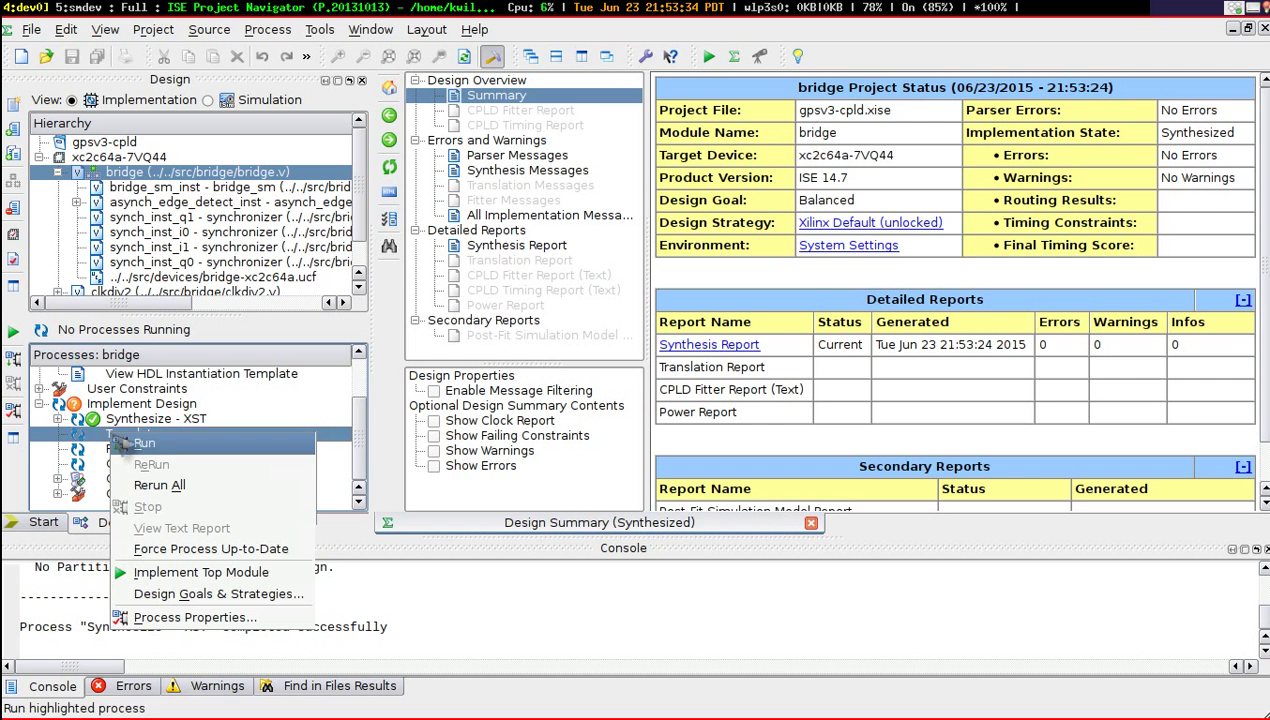
pyautogui.rightClick(100, 405)
pyautogui.click(137, 453)
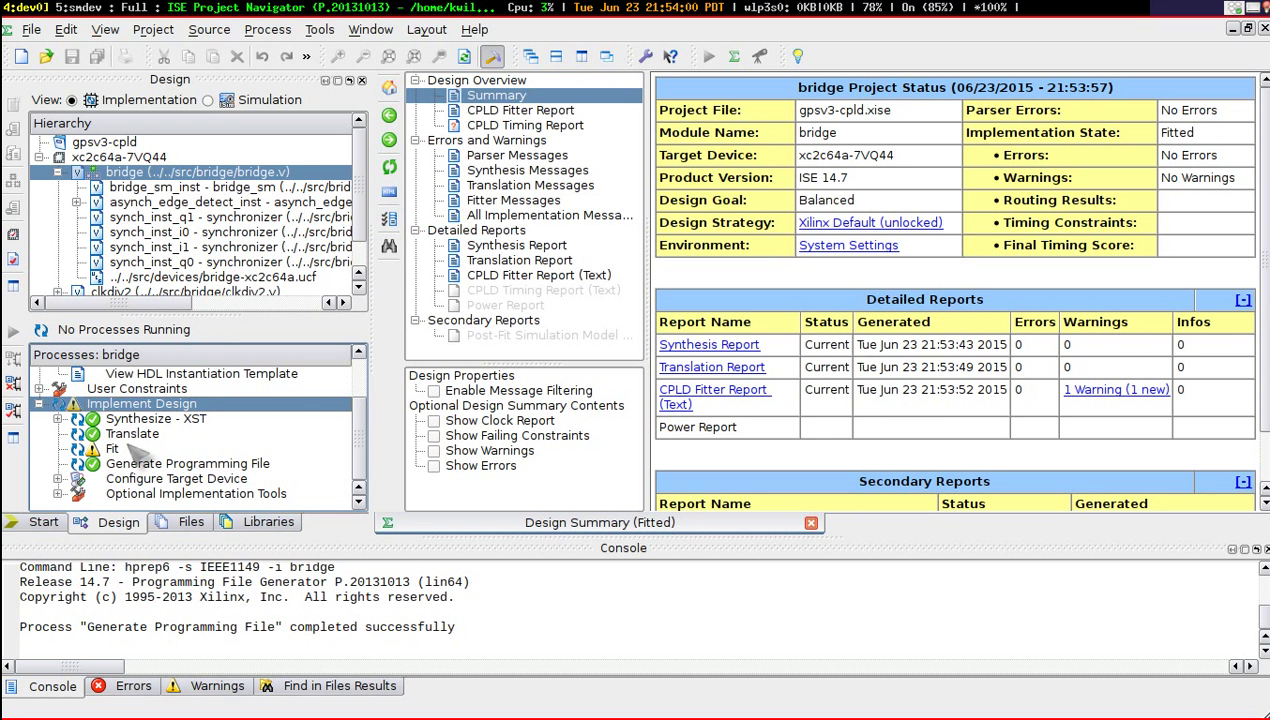
# - Review the warning from the Fit process and check the console message about programming file generation
pyautogui.click(115, 451)
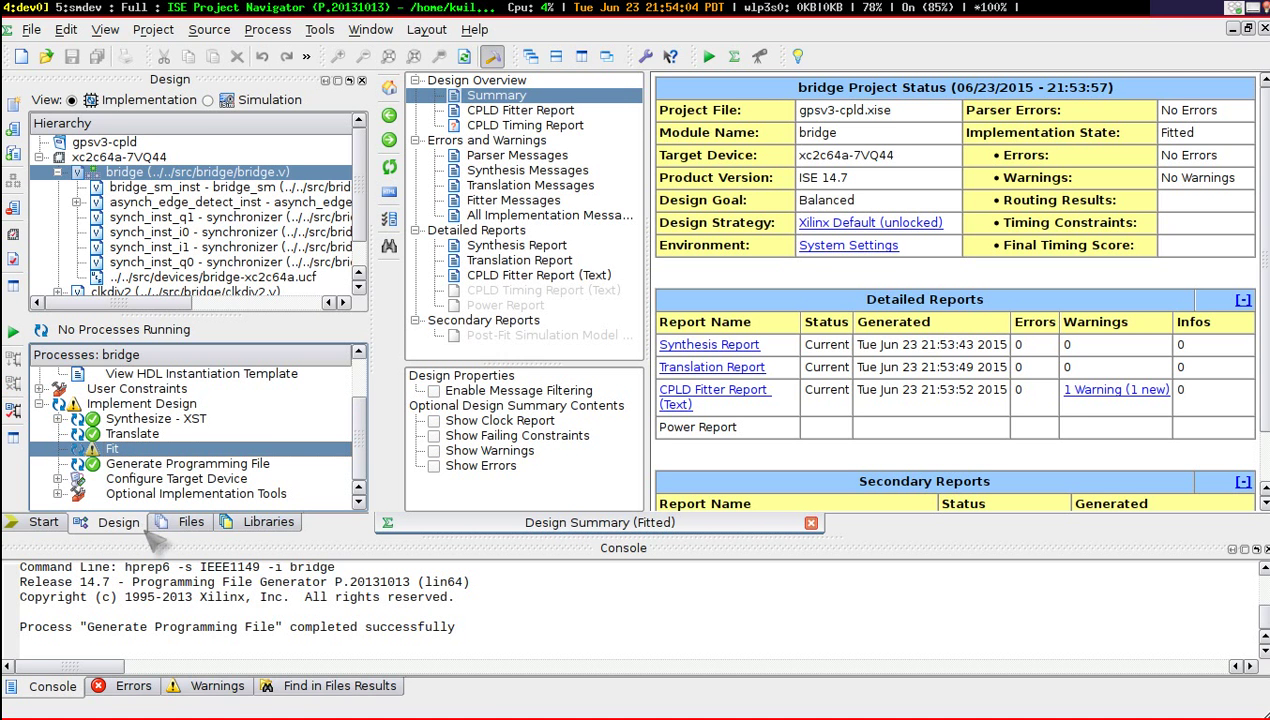
pyautogui.click(224, 692)
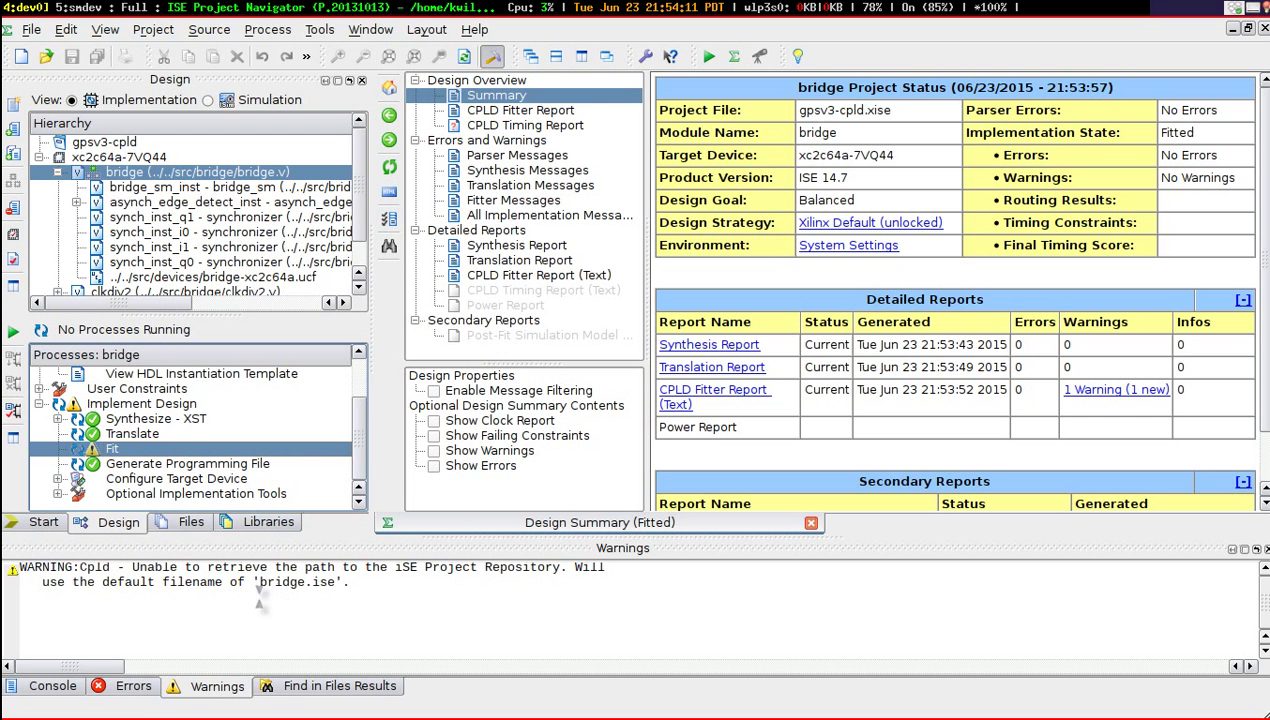
pyautogui.click(55, 688)
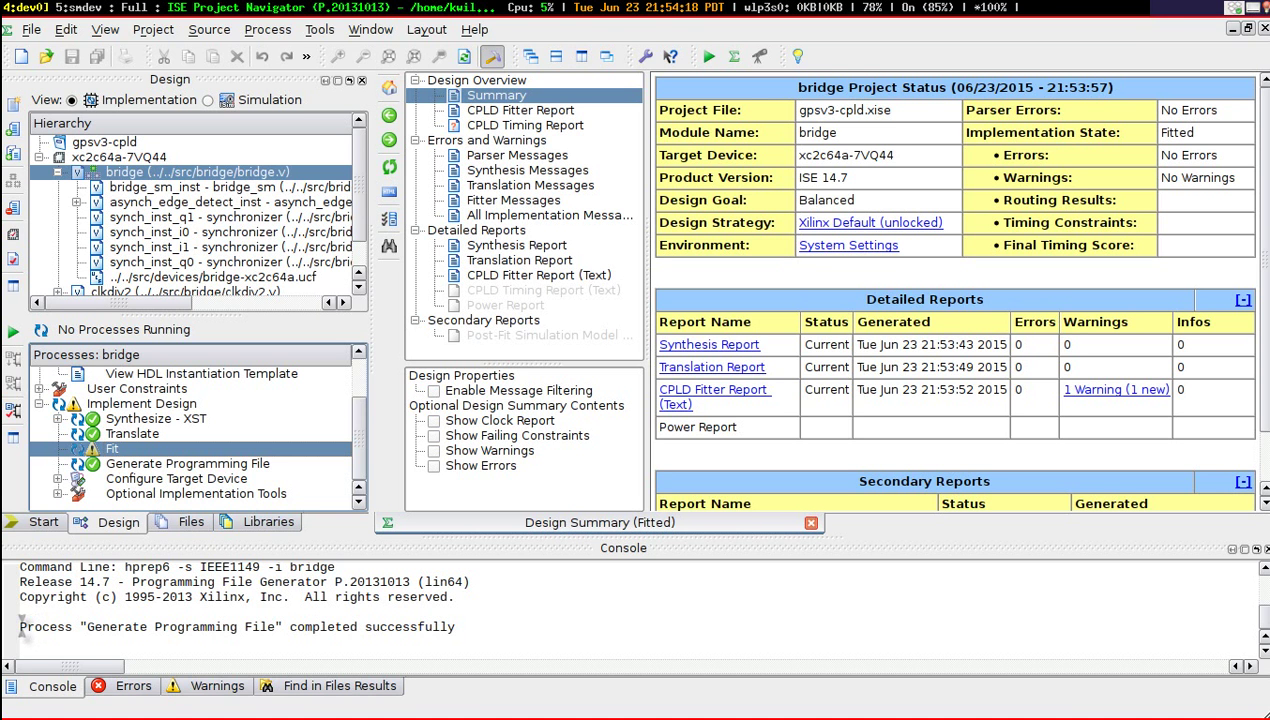
pyautogui.moveTo(21, 627); pyautogui.dragTo(458, 627)
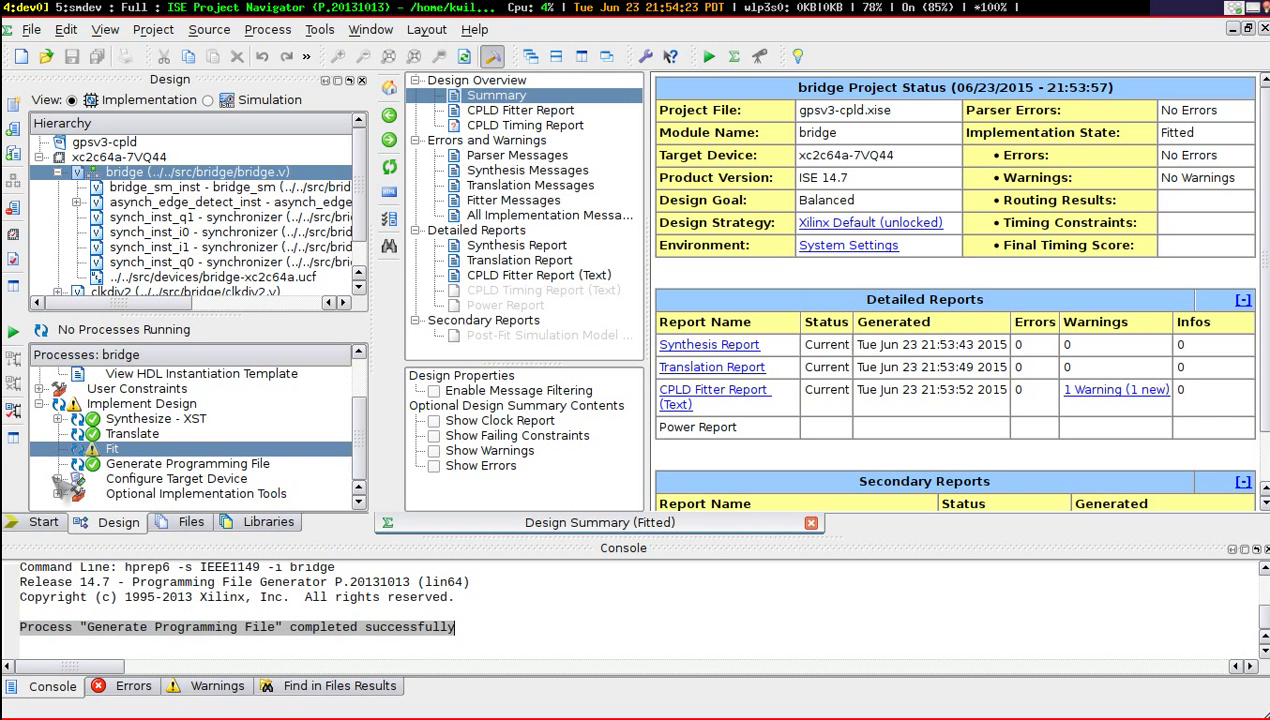
# - Launch iMPACT through Manage Configuration Project under Configure Target Device, widen its flows pane and open the Boundary Scan flow
pyautogui.click(57, 479)
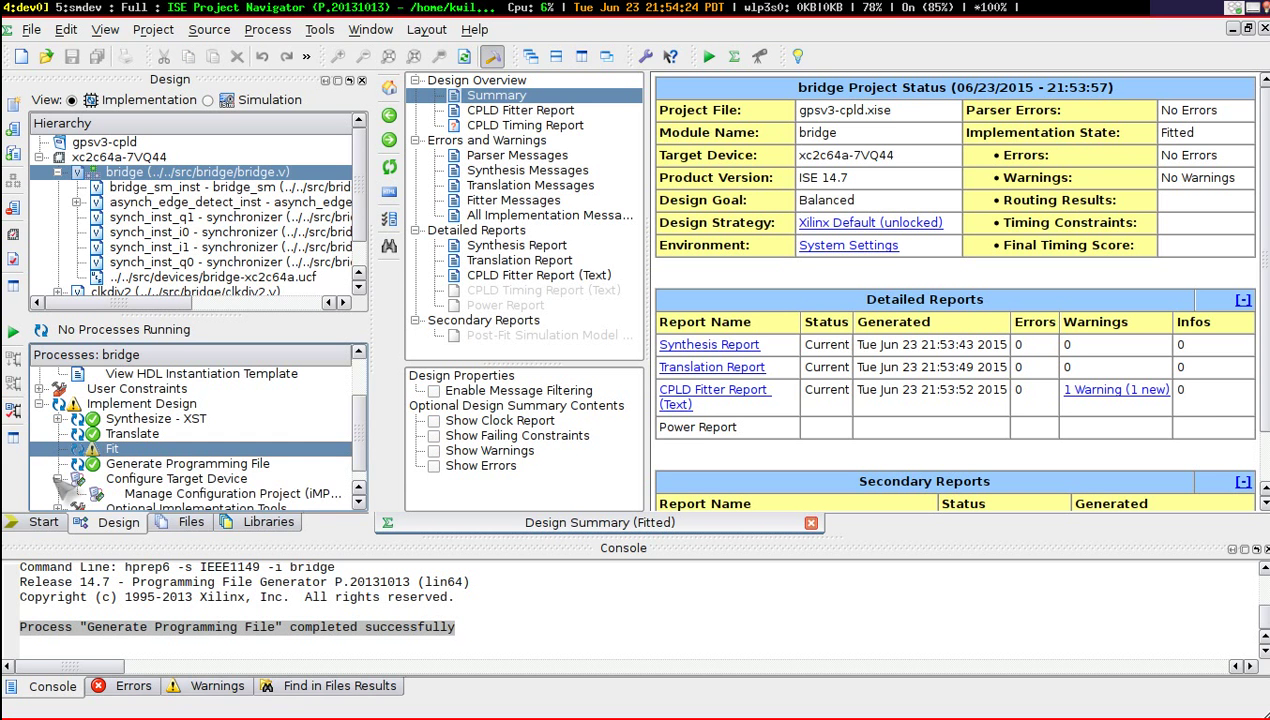
pyautogui.click(322, 497)
pyautogui.doubleClick(322, 498)
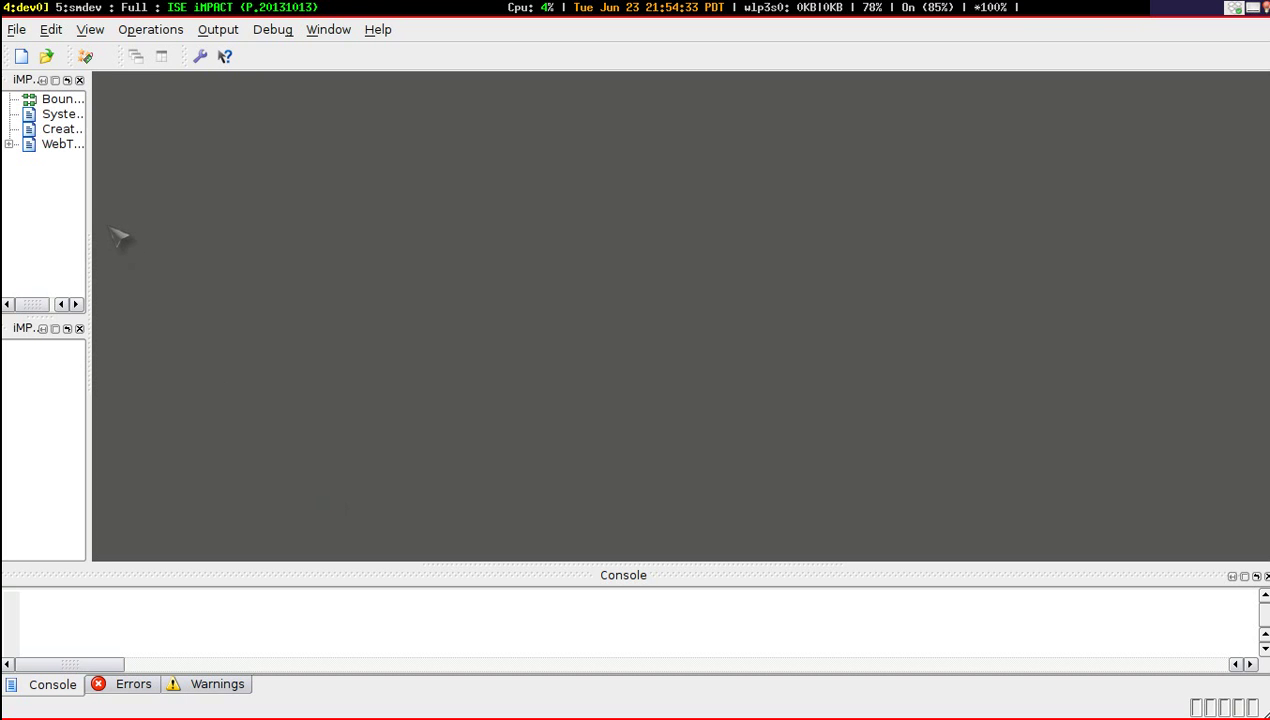
pyautogui.moveTo(90, 213); pyautogui.dragTo(325, 262)
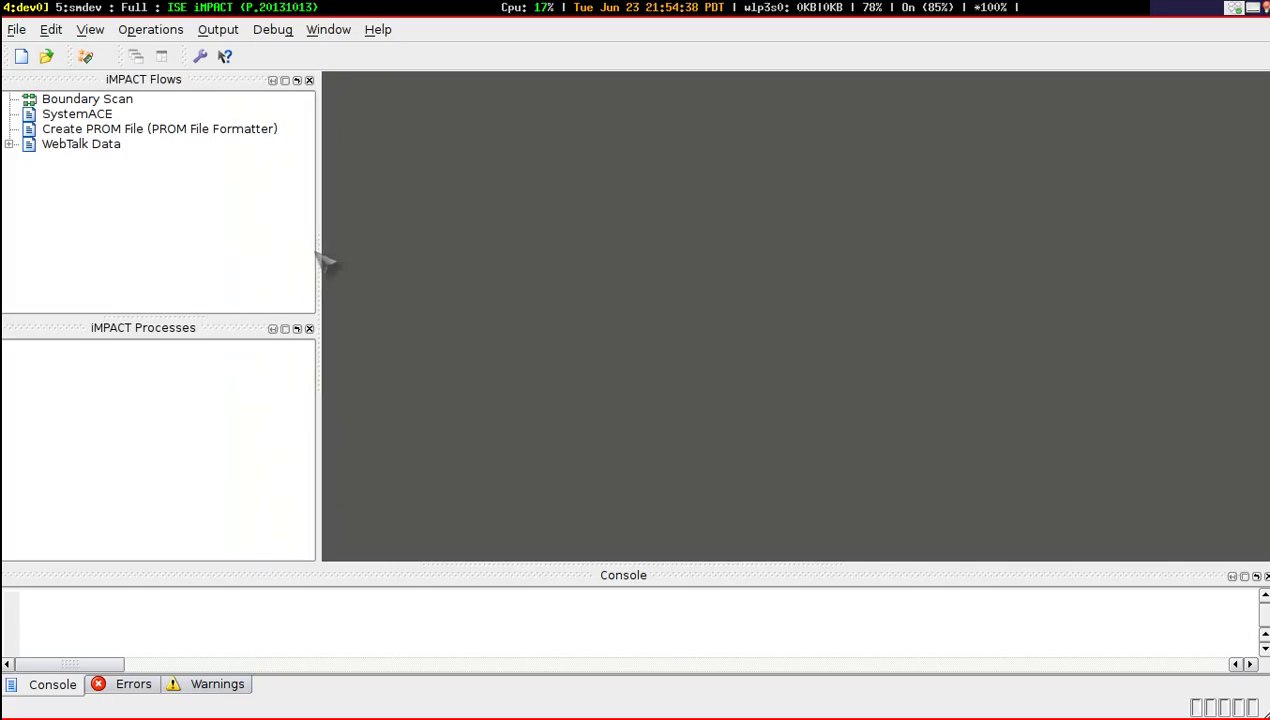
pyautogui.click(115, 103)
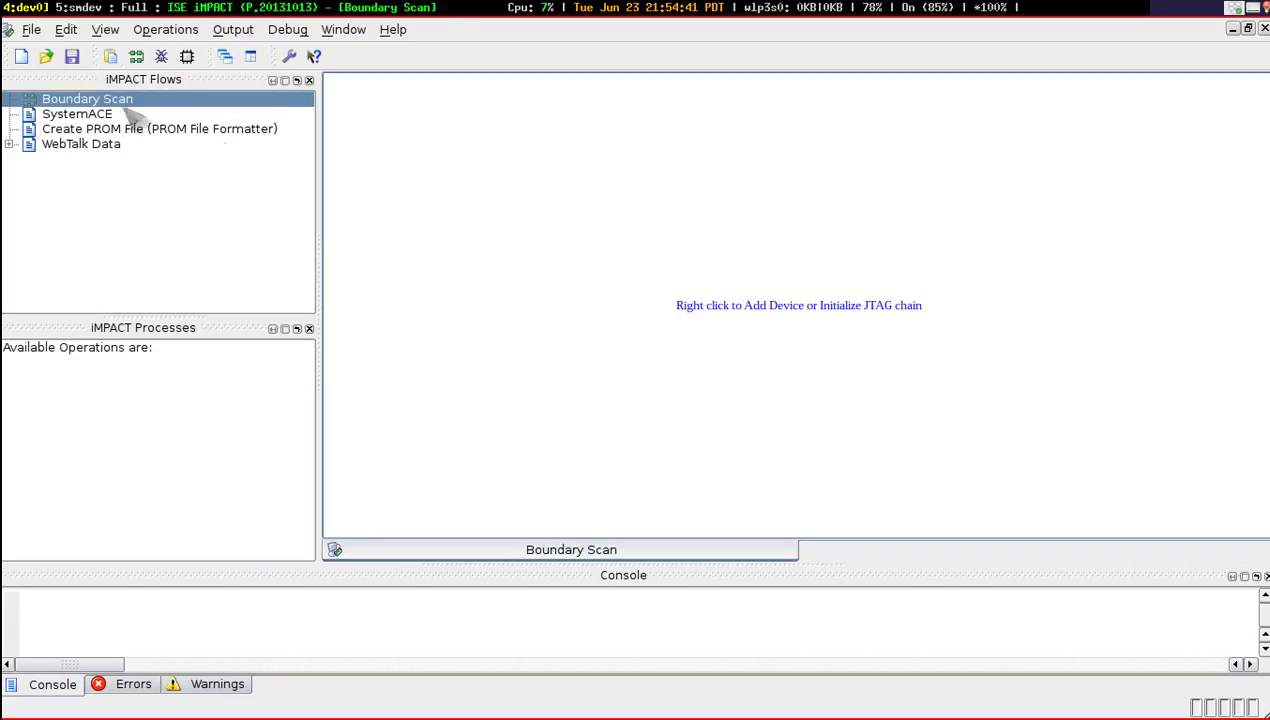
# - Add a Xilinx device to the boundary scan chain using the configuration file bridge.jed
pyautogui.rightClick(770, 309)
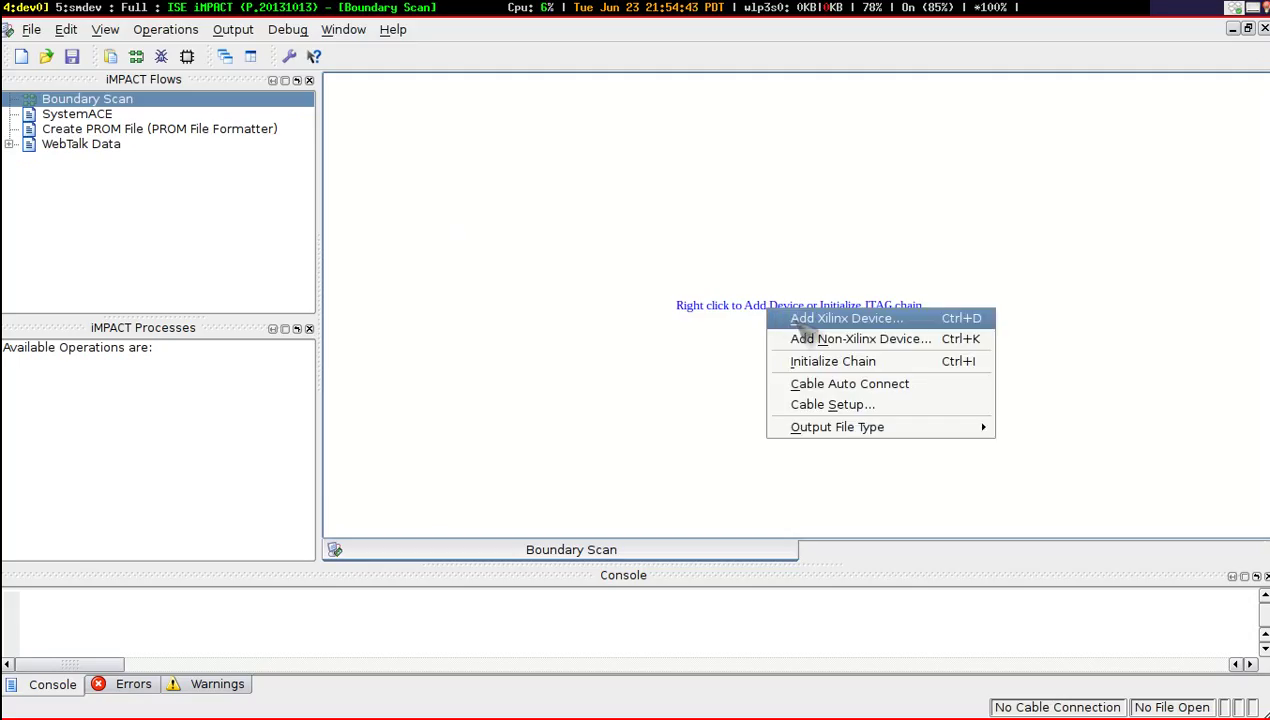
pyautogui.click(798, 320)
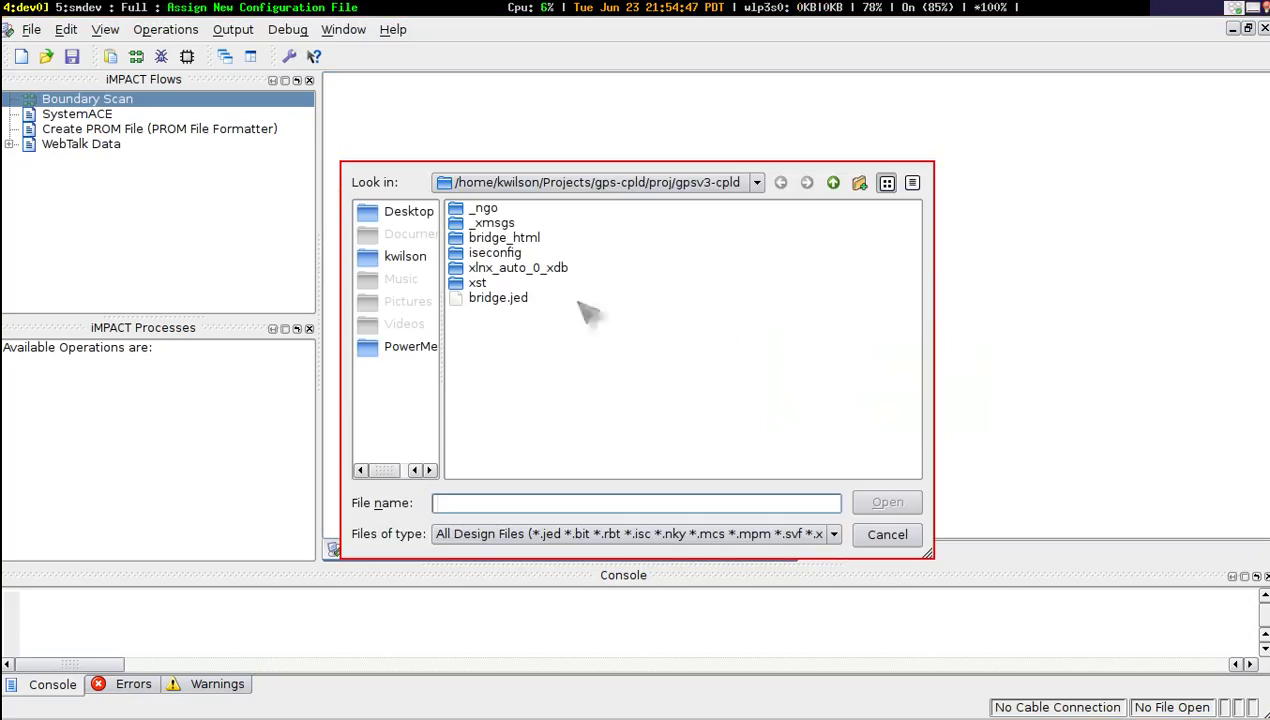
pyautogui.click(512, 299)
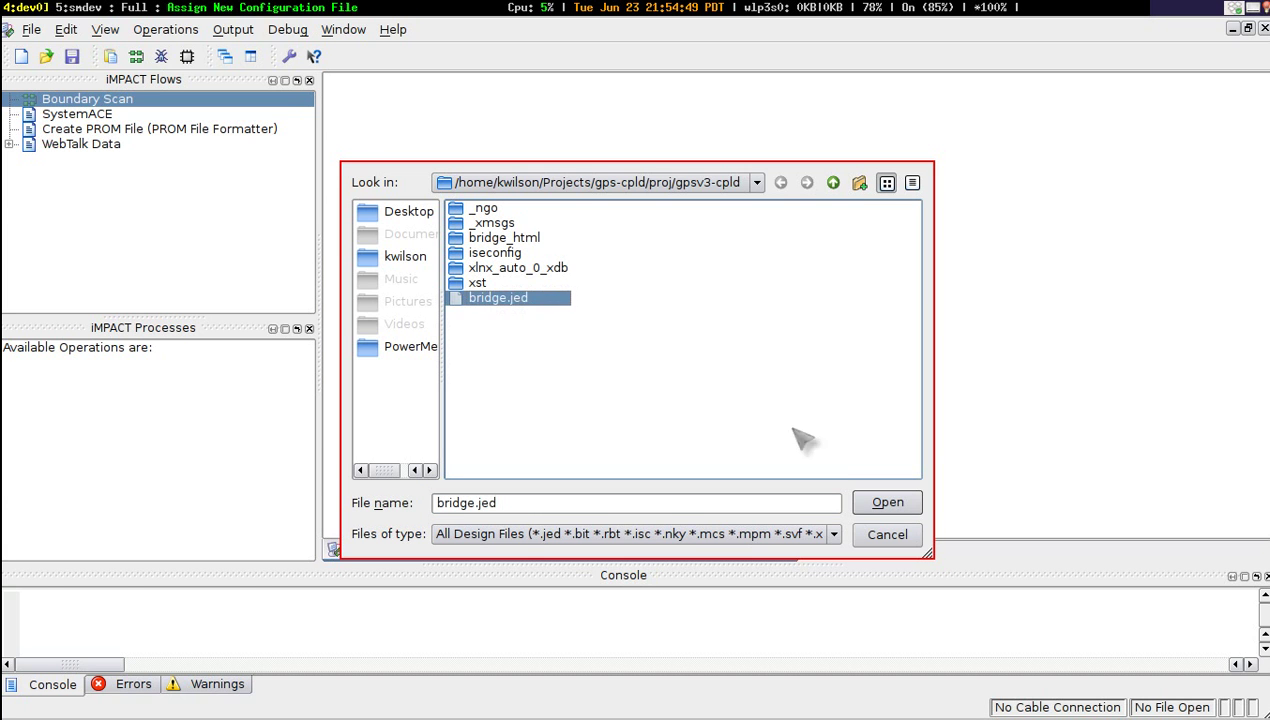
pyautogui.click(885, 502)
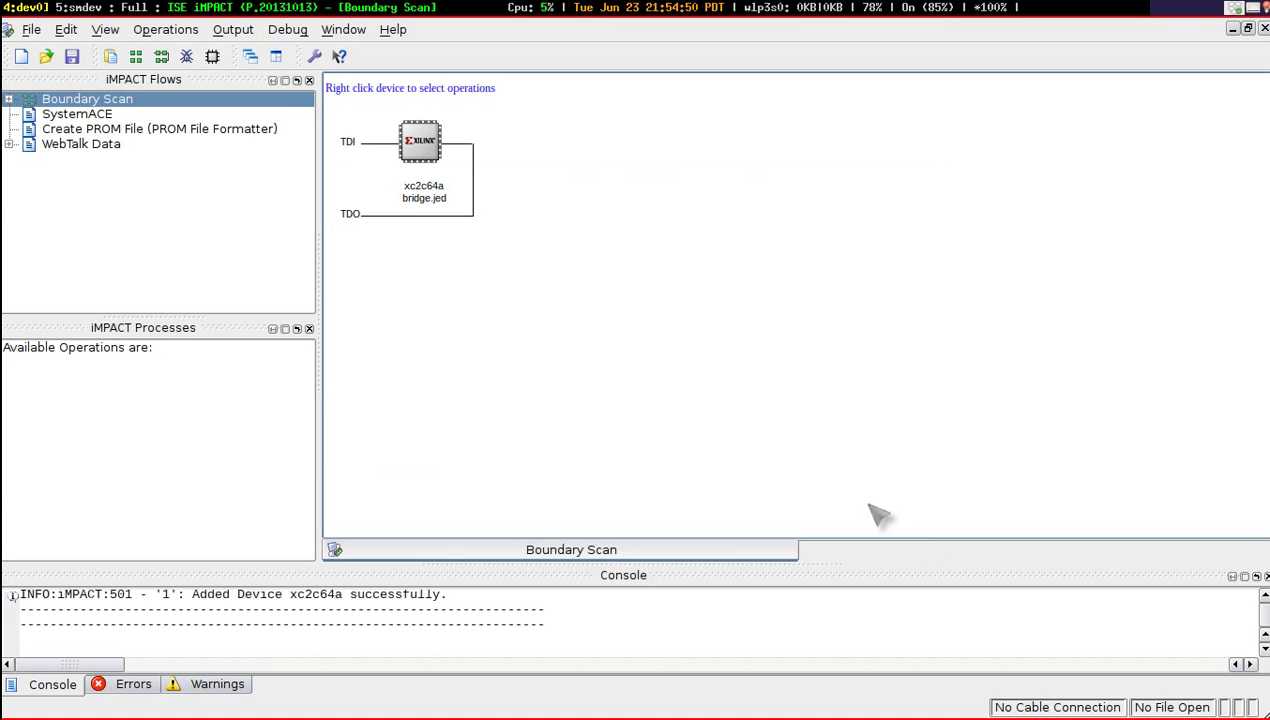
# - Select the xc2c64a device and create an XSVF output file named gpsv3-cpld in the project folder
pyautogui.click(428, 147)
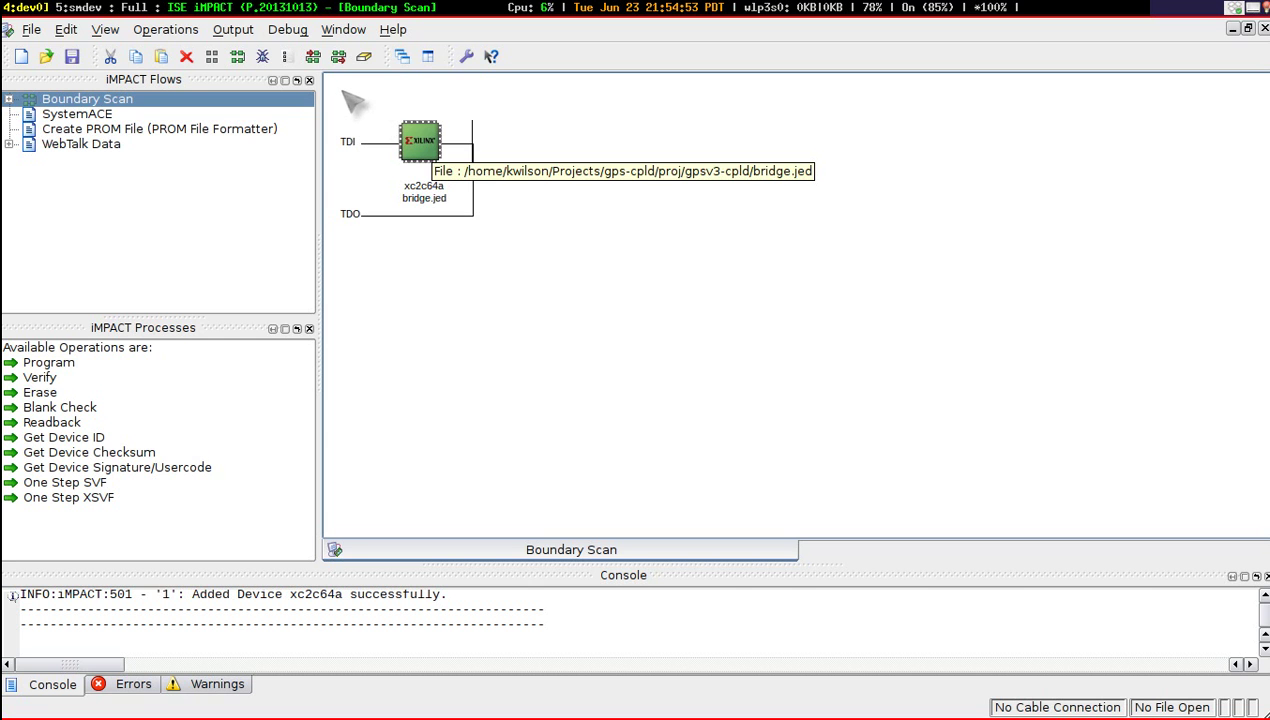
pyautogui.click(233, 29)
pyautogui.moveTo(280, 217)
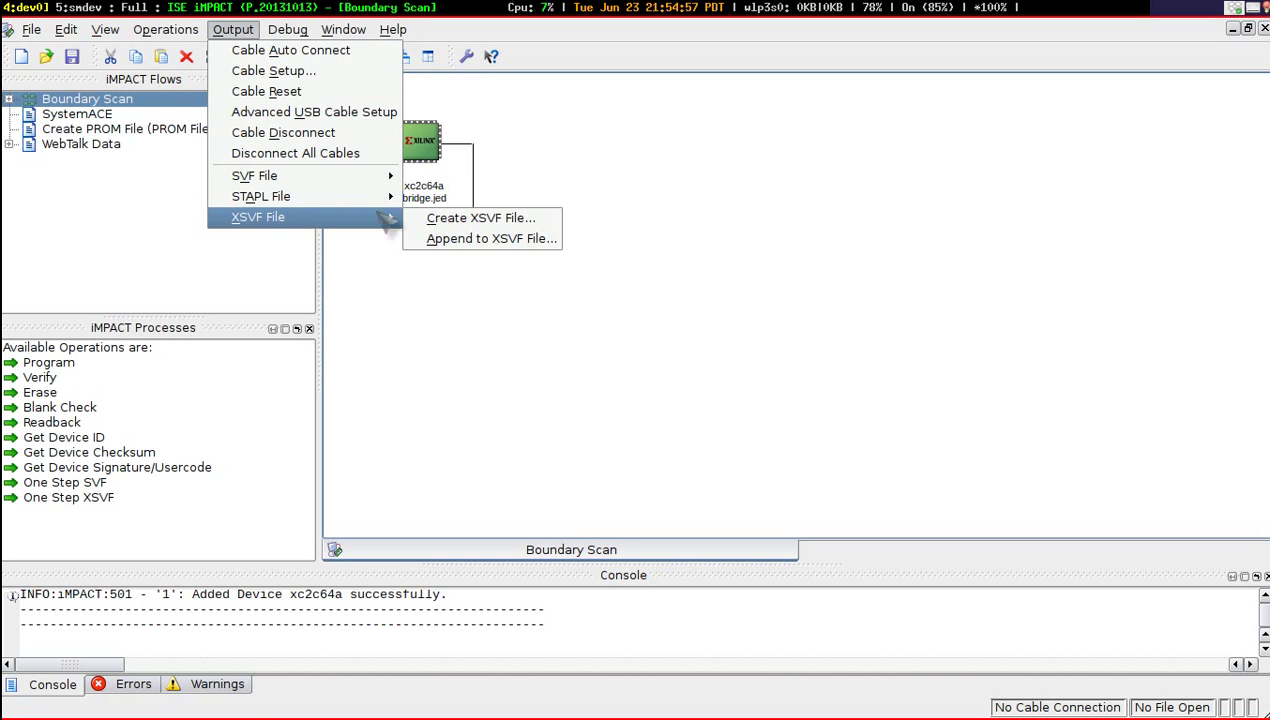
pyautogui.click(497, 222)
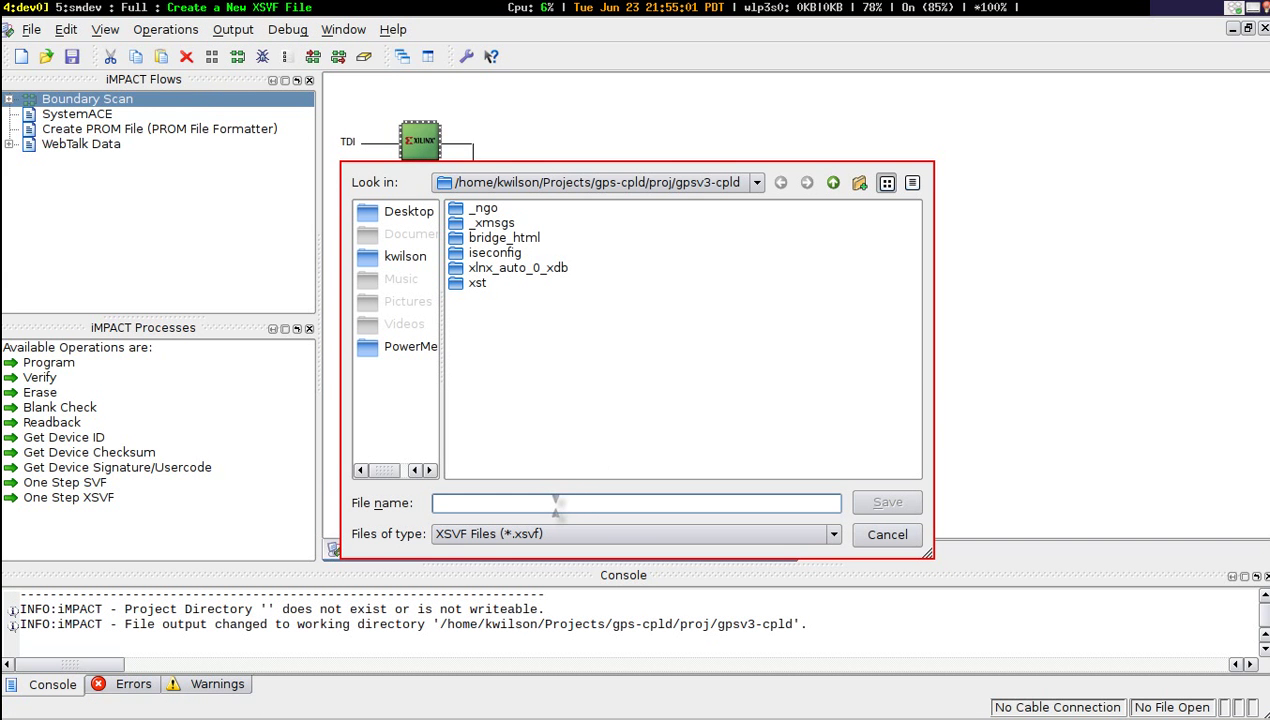
pyautogui.write('gpsv3-cpld')
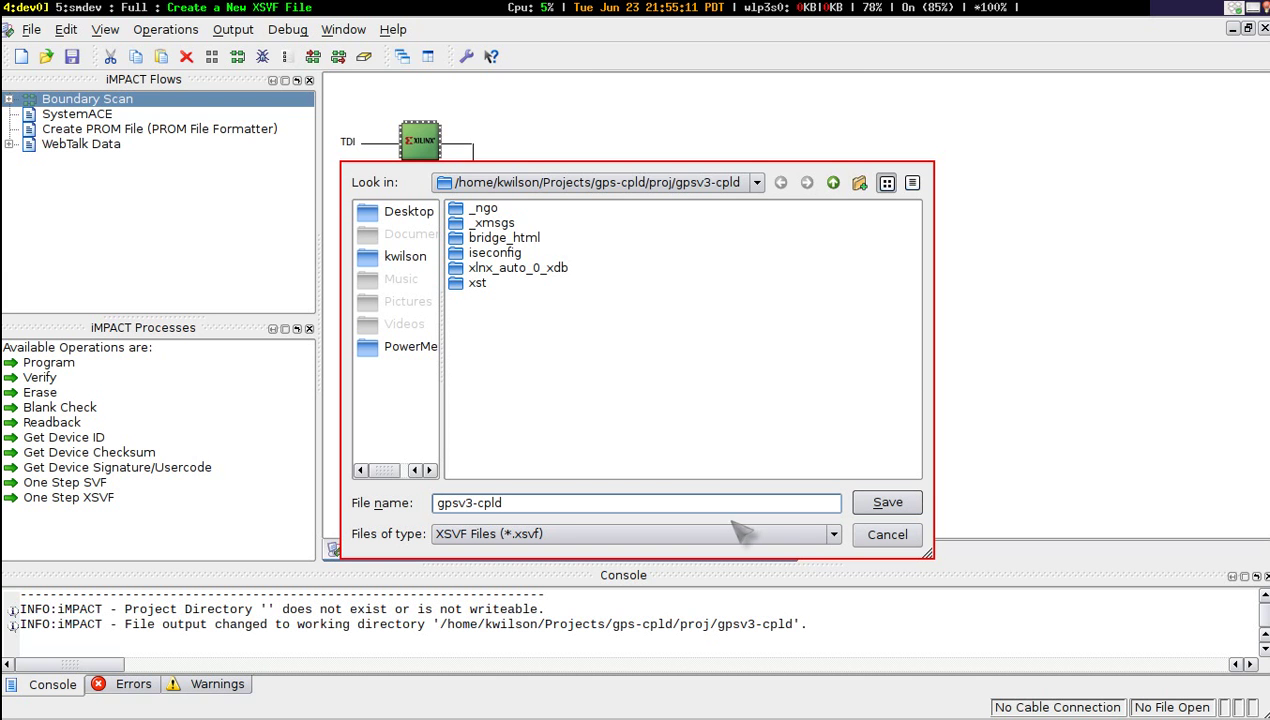
pyautogui.click(888, 503)
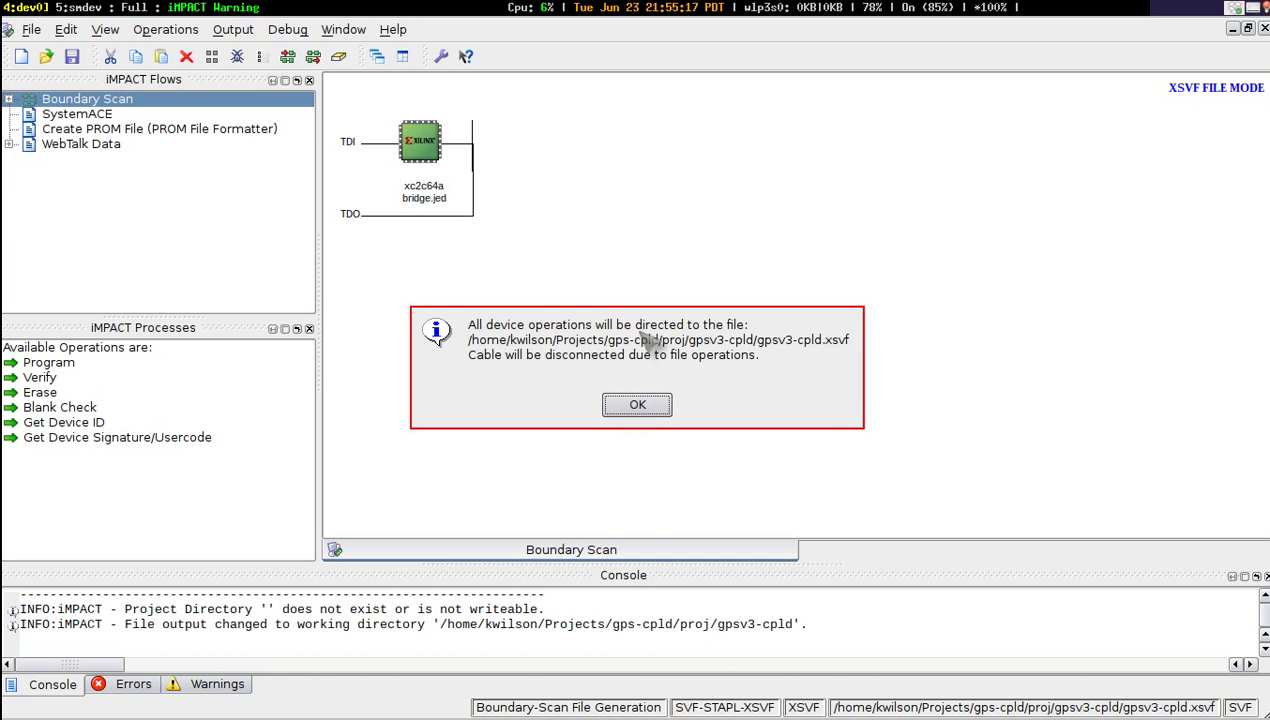
pyautogui.click(638, 405)
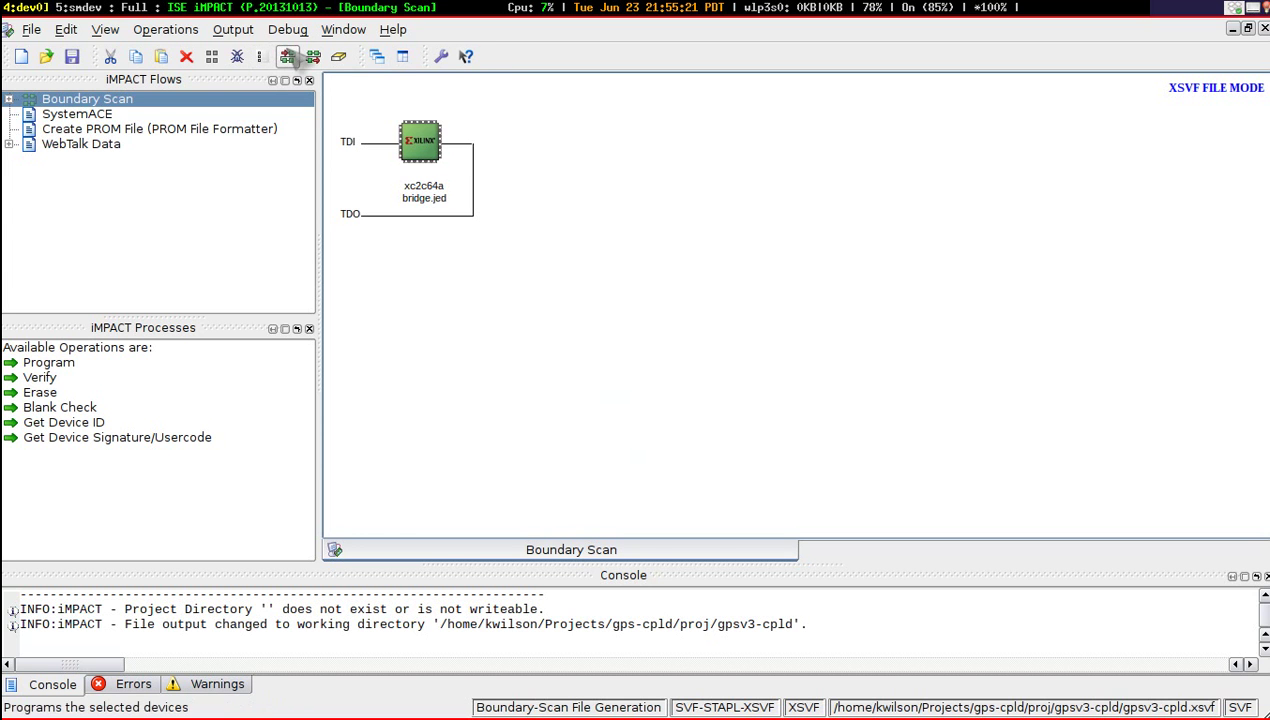
# - Record the erase, program and verify operations of the xc2c64a device into the XSVF file, keeping the default erase properties
pyautogui.click(240, 30)
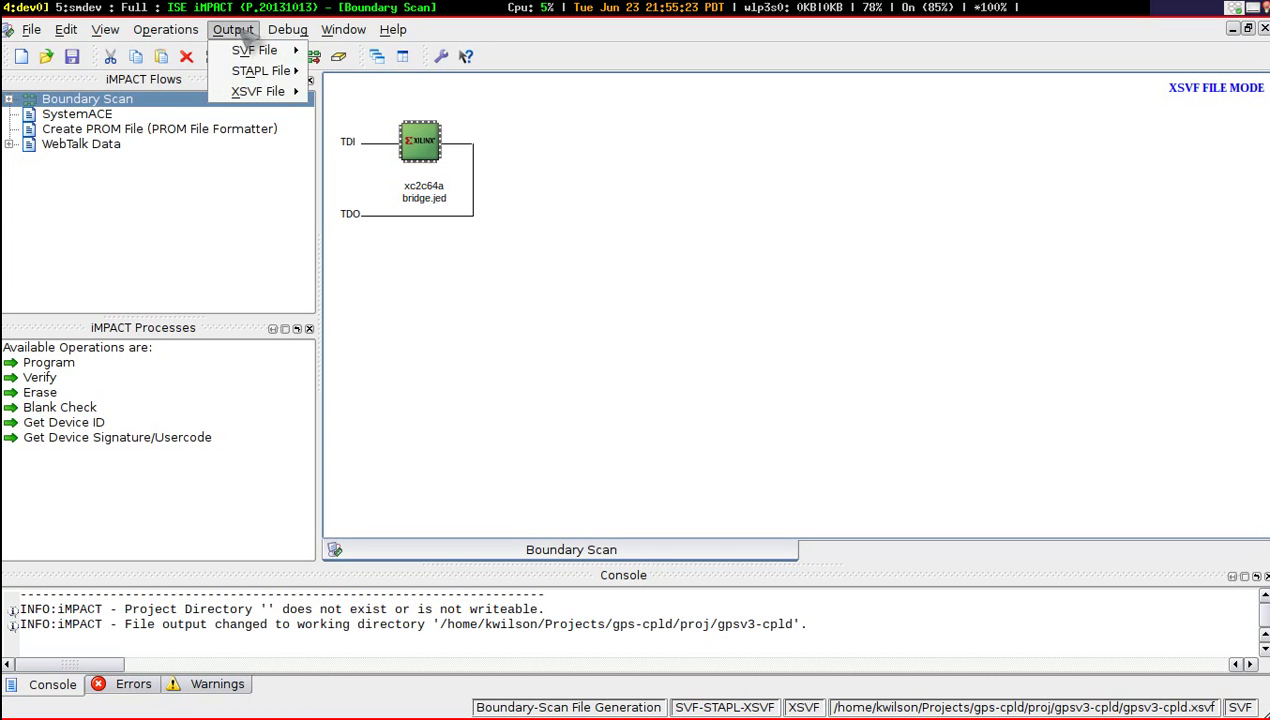
pyautogui.moveTo(166, 30)
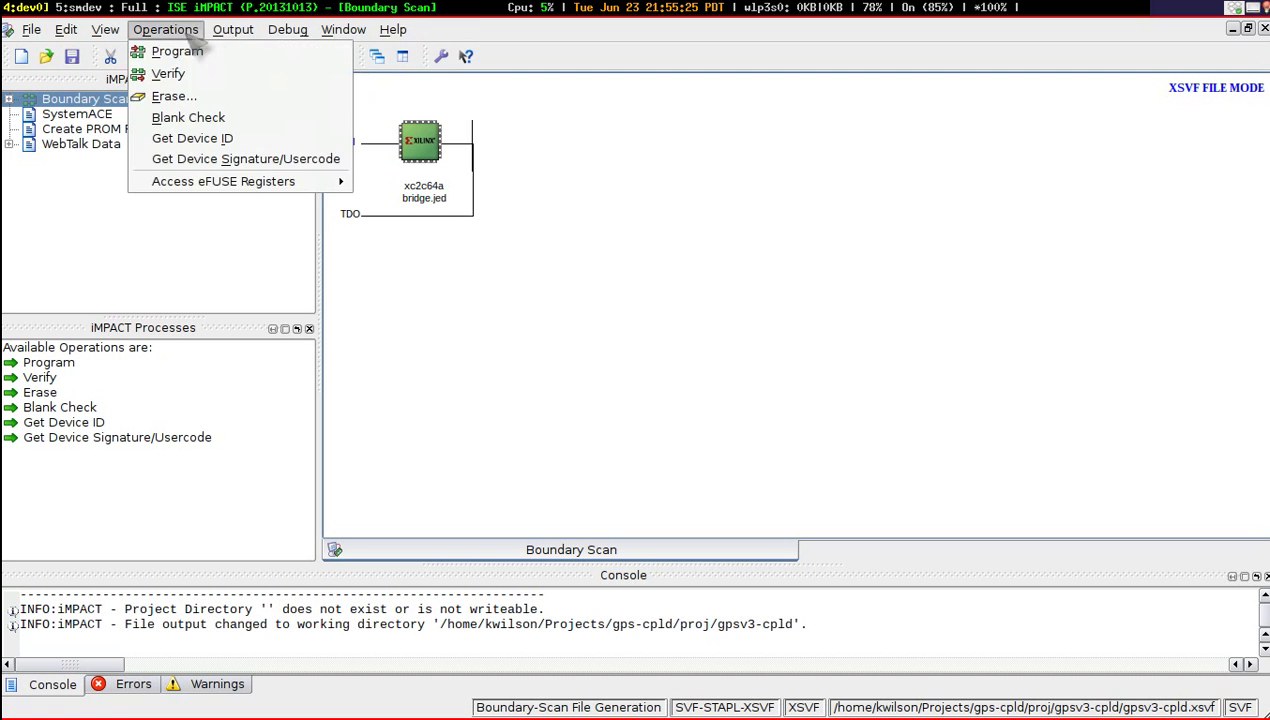
pyautogui.click(176, 96)
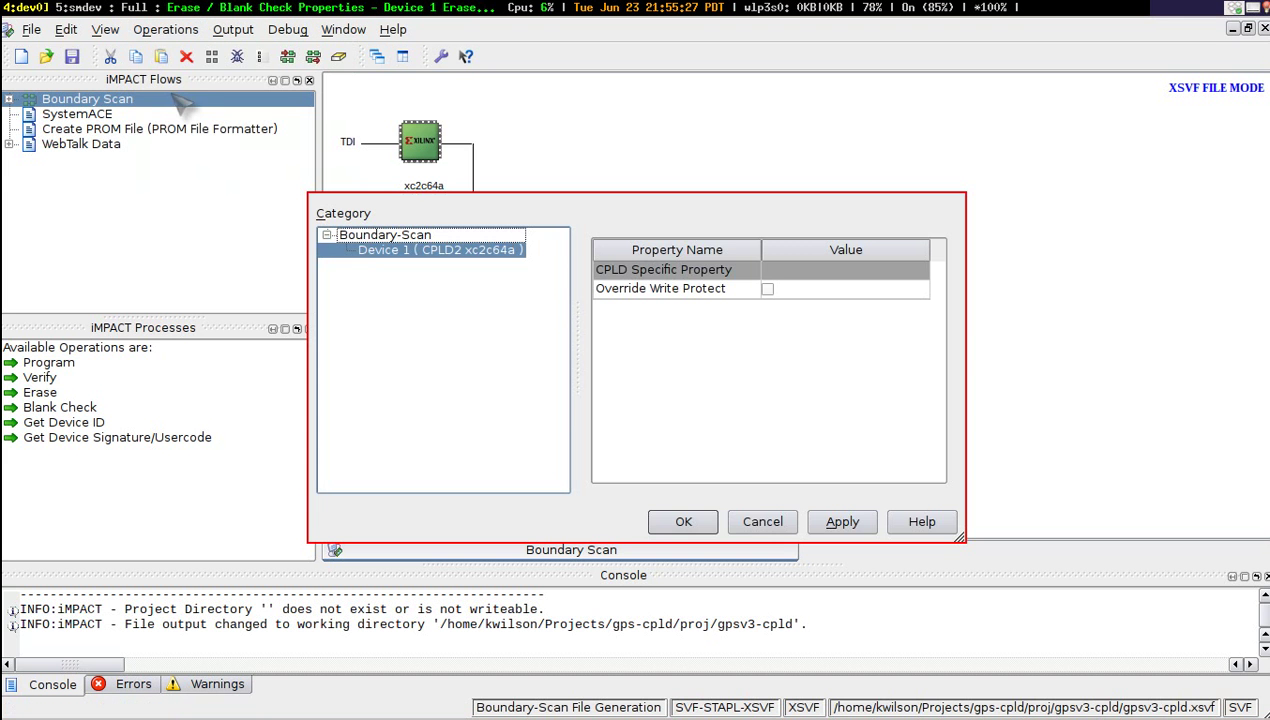
pyautogui.click(694, 523)
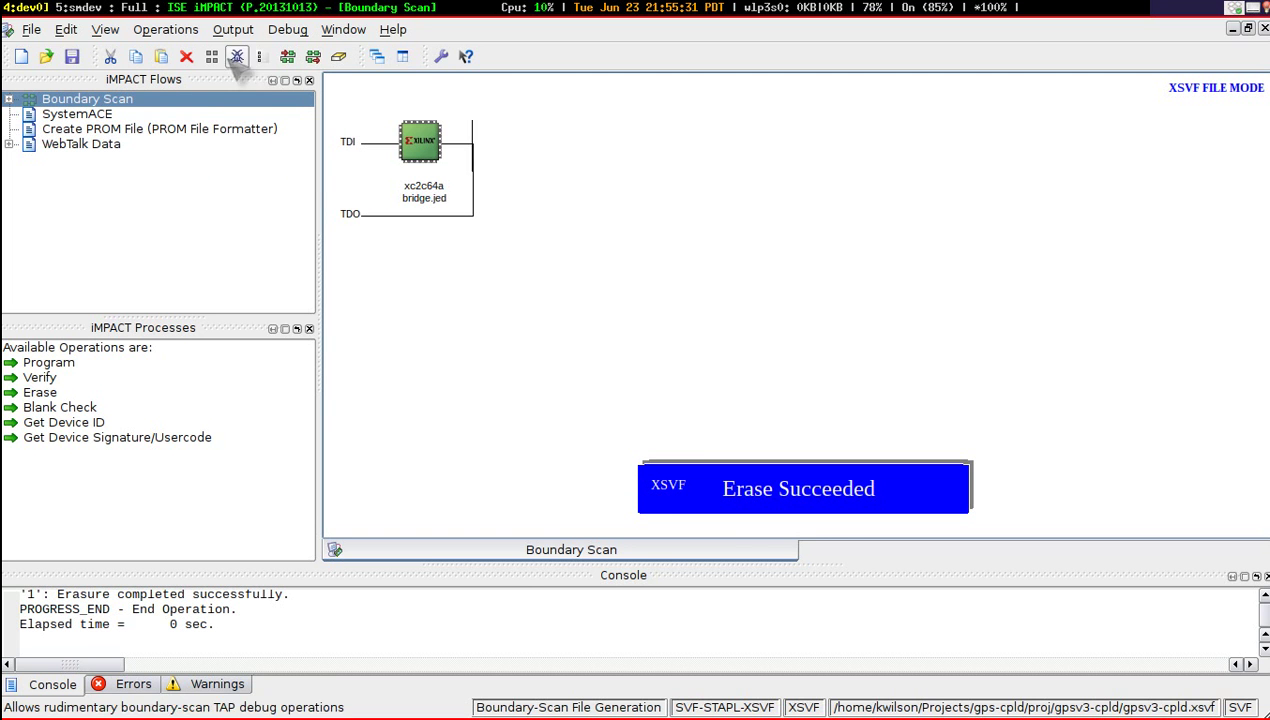
pyautogui.click(288, 58)
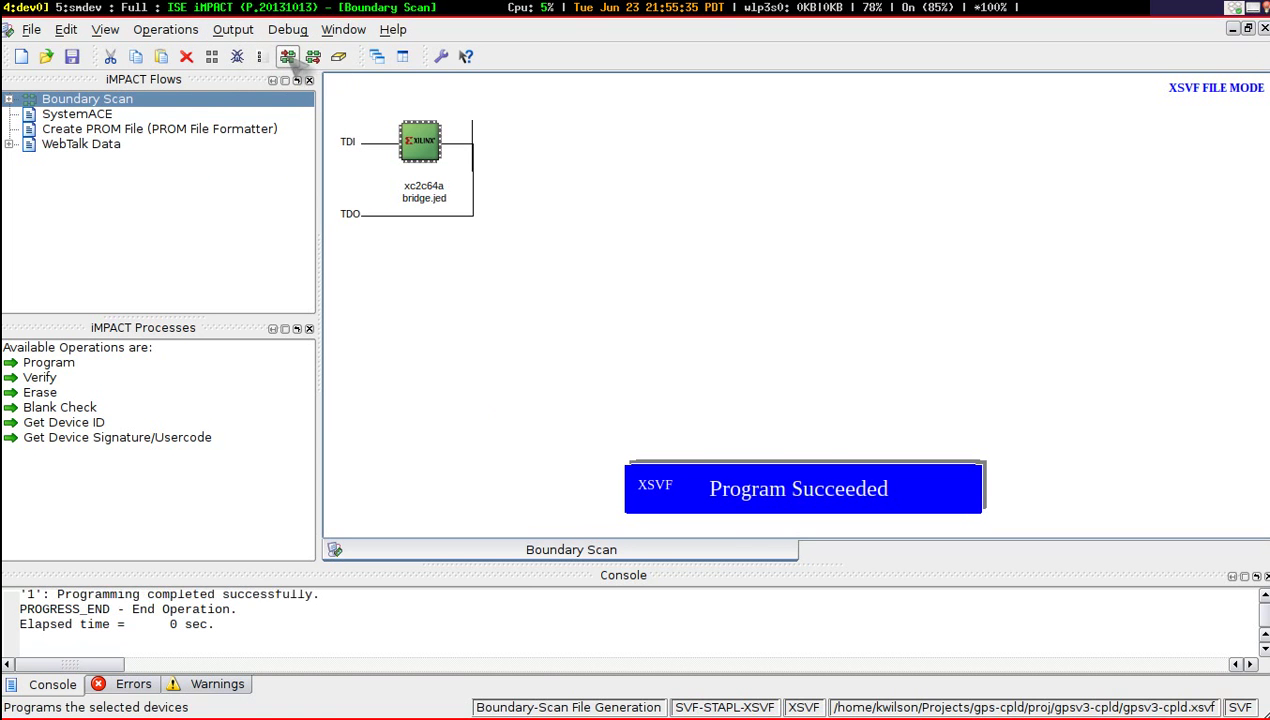
pyautogui.click(320, 58)
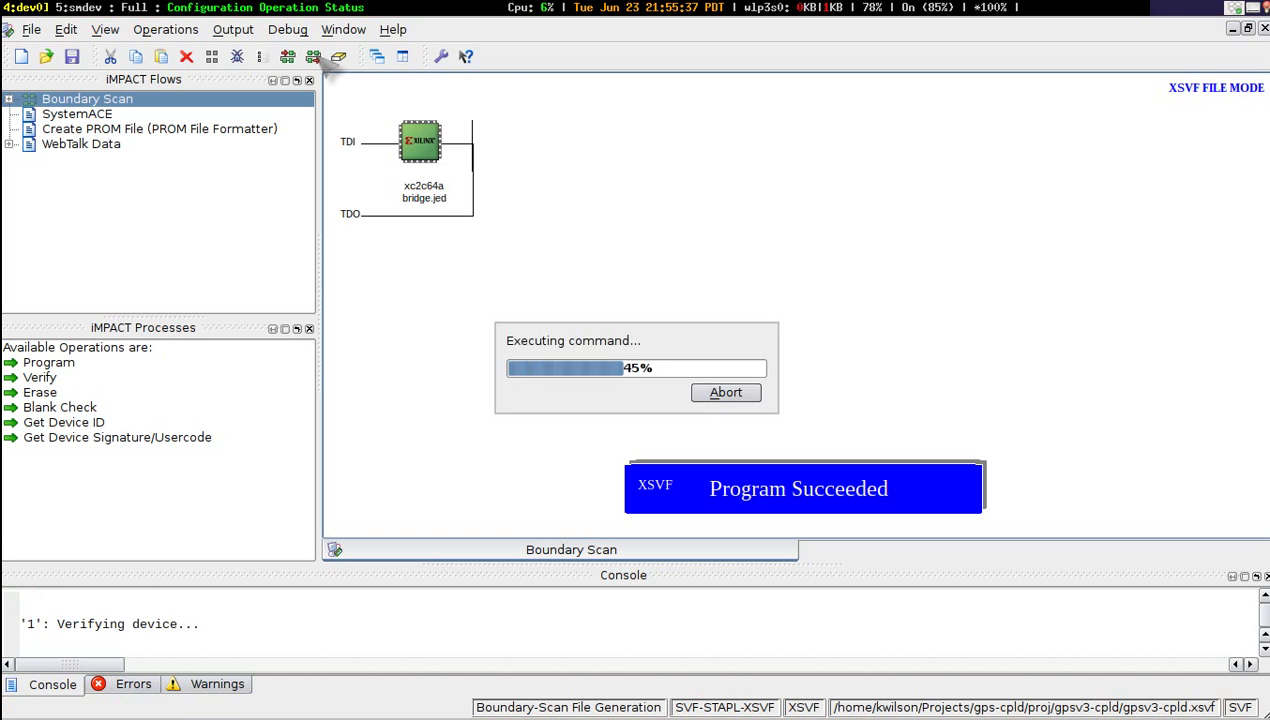
# - Stop writing to the XSVF file
pyautogui.click(233, 29)
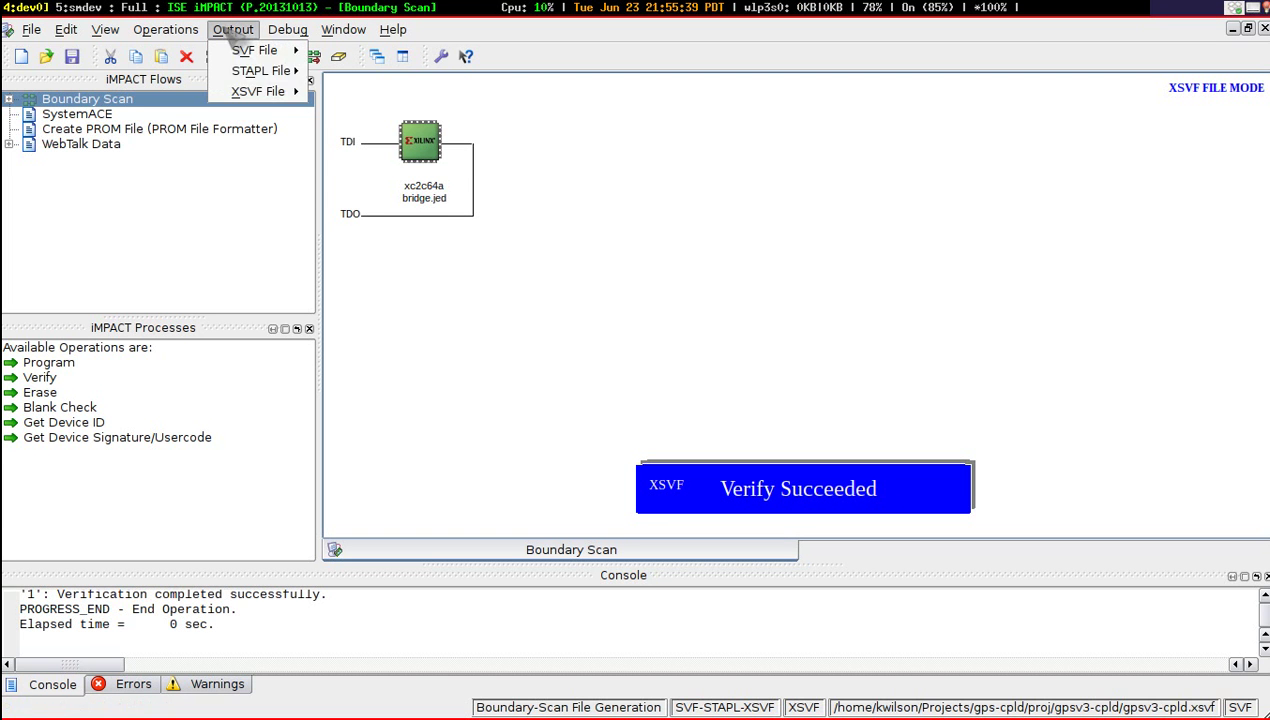
pyautogui.moveTo(229, 95)
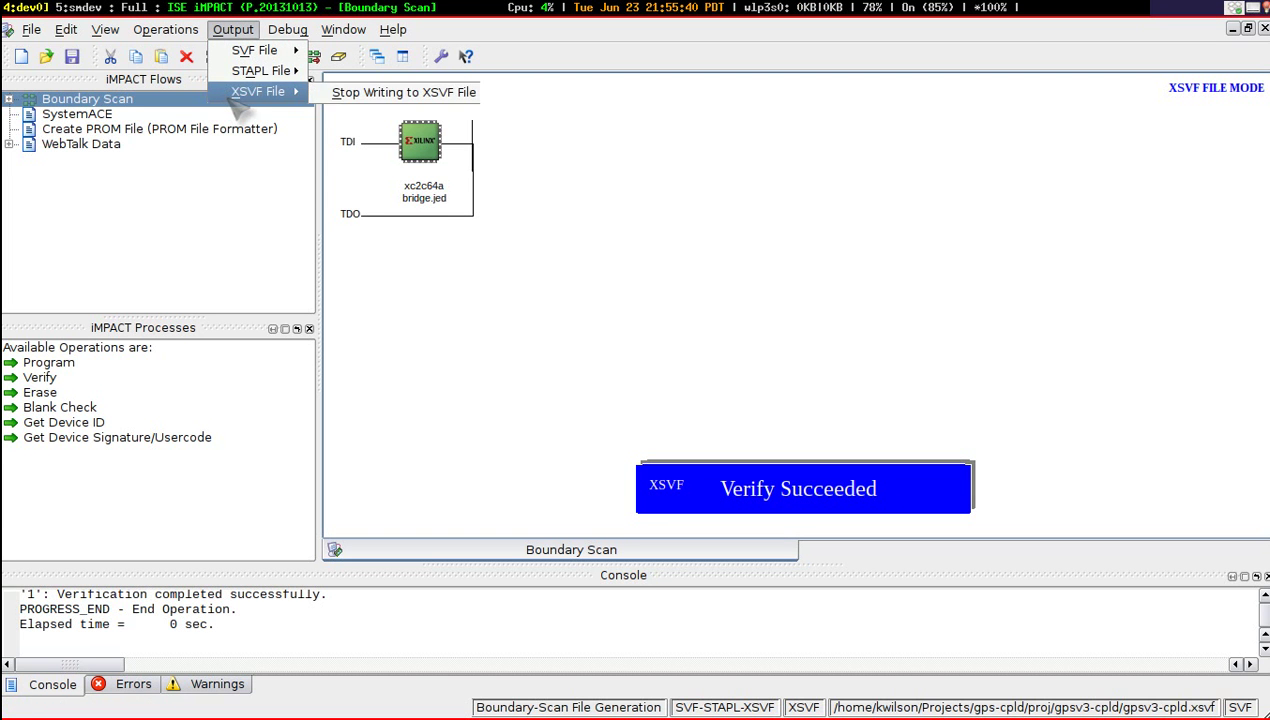
pyautogui.click(351, 91)
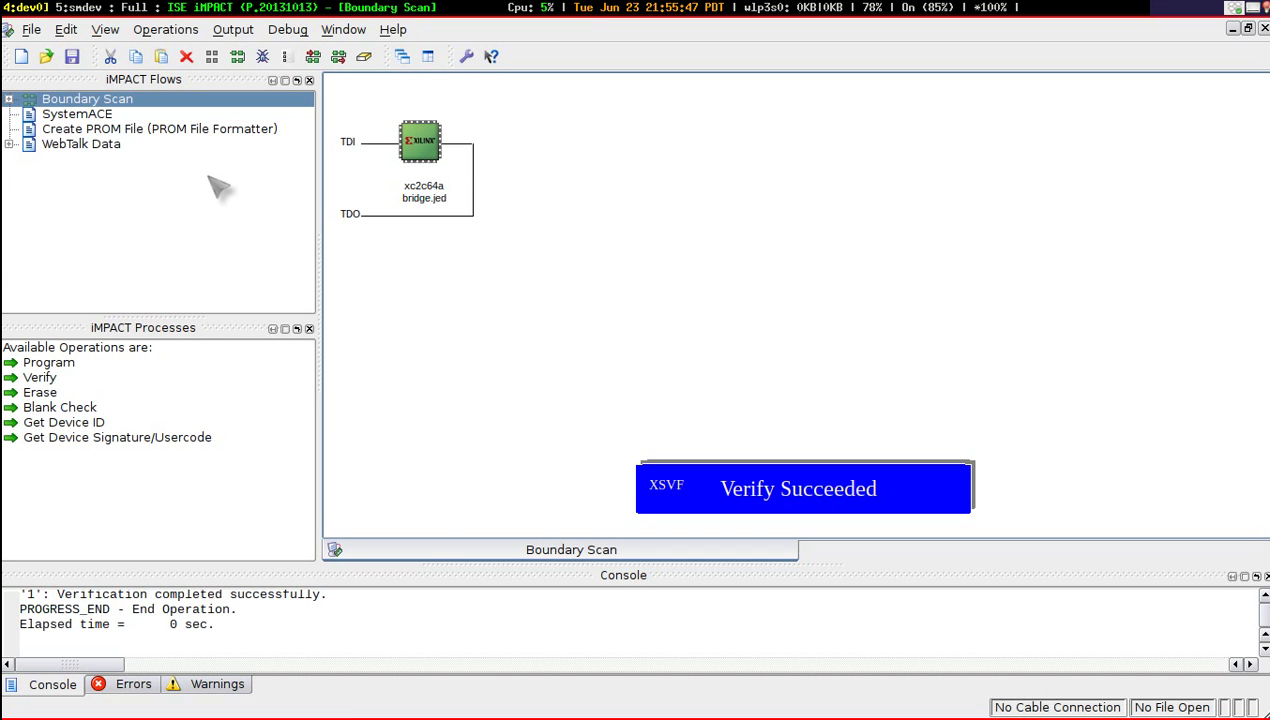
# - Switch to the terminal beside the tiled windows and list the gps-cpld directory with lt
pyautogui.hotkey('alt', 't')
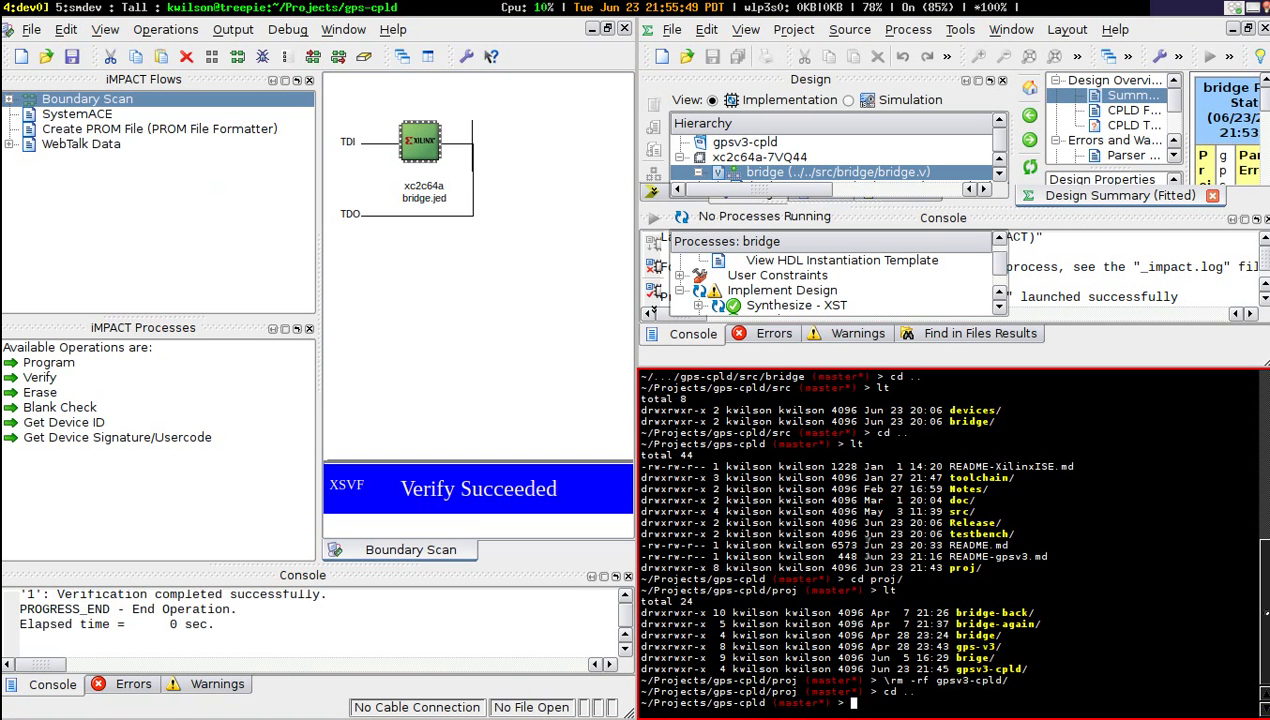
pyautogui.write('cd ')
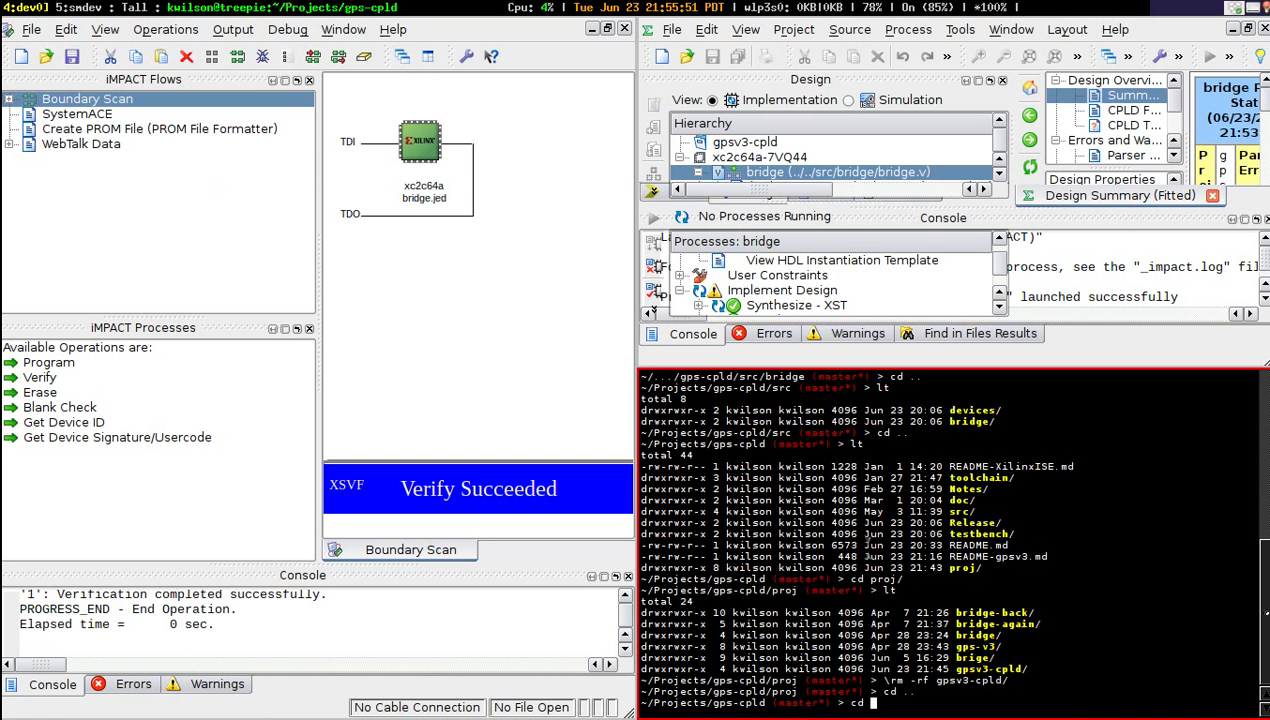
pyautogui.write('gpsv3')
pyautogui.hotkey('ctrl', 'u')
pyautogui.write('lt')
pyautogui.press('Return')
# - Change to the proj/gps-v3 directory and list its files with lt
pyautogui.write('cd pro')
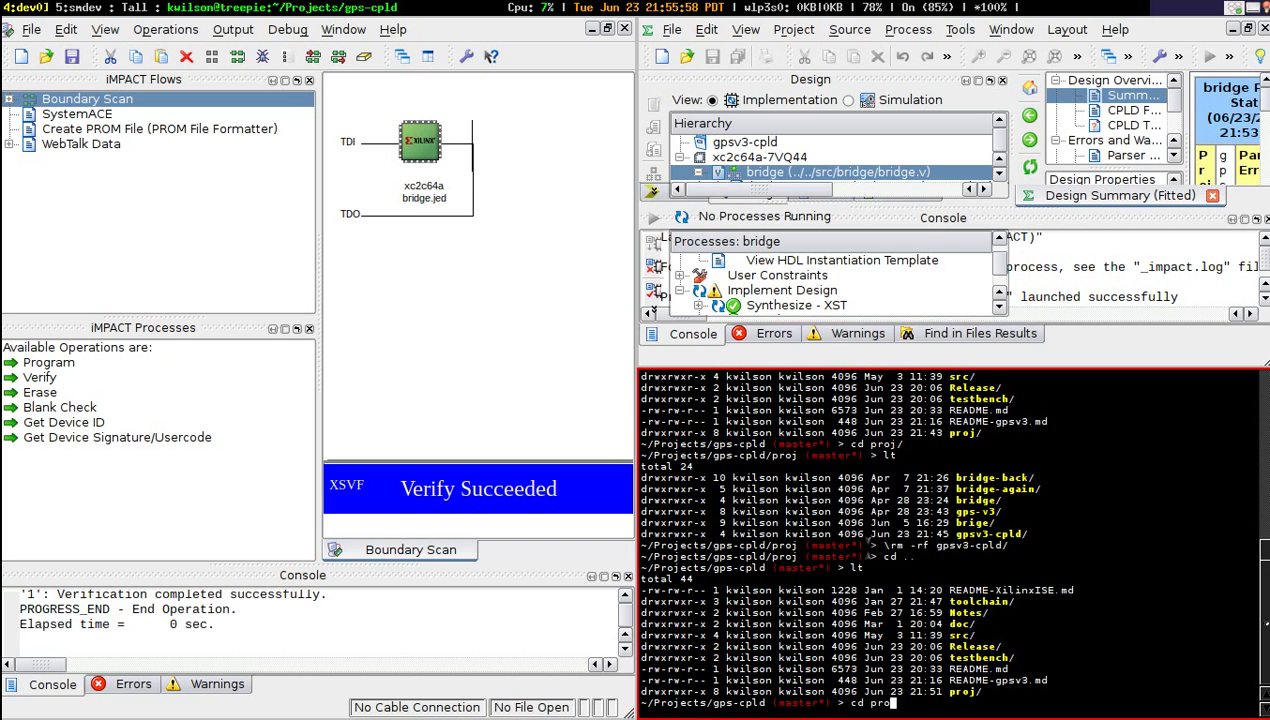
pyautogui.hotkey('ctrl', 'u')
pyautogui.write('cd s')
pyautogui.press('BackSpace')
pyautogui.write('proj/gps-')
pyautogui.press('Tab')
pyautogui.press('Return')
pyautogui.write('lt')
pyautogui.press('Return')
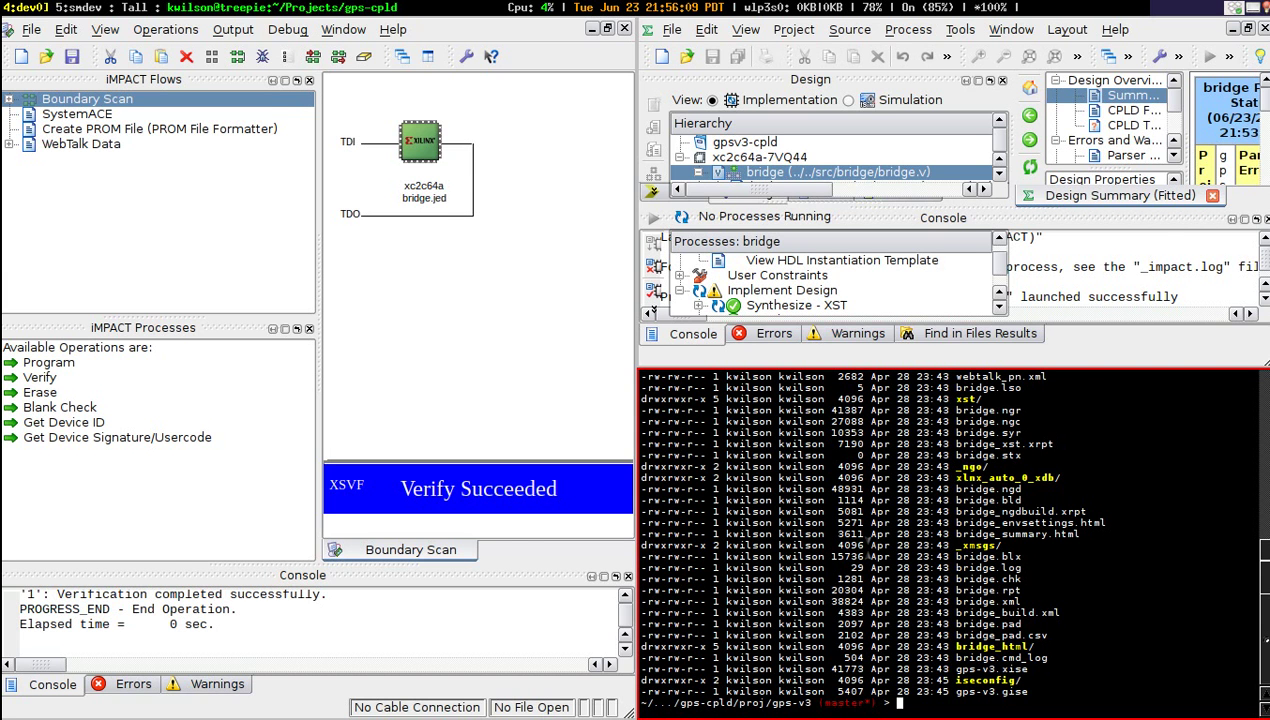
# - Go back up to the proj directory and list its project folders with lt
pyautogui.write('cd ..')
pyautogui.press('Return')
pyautogui.write('lt')
pyautogui.press('Return')
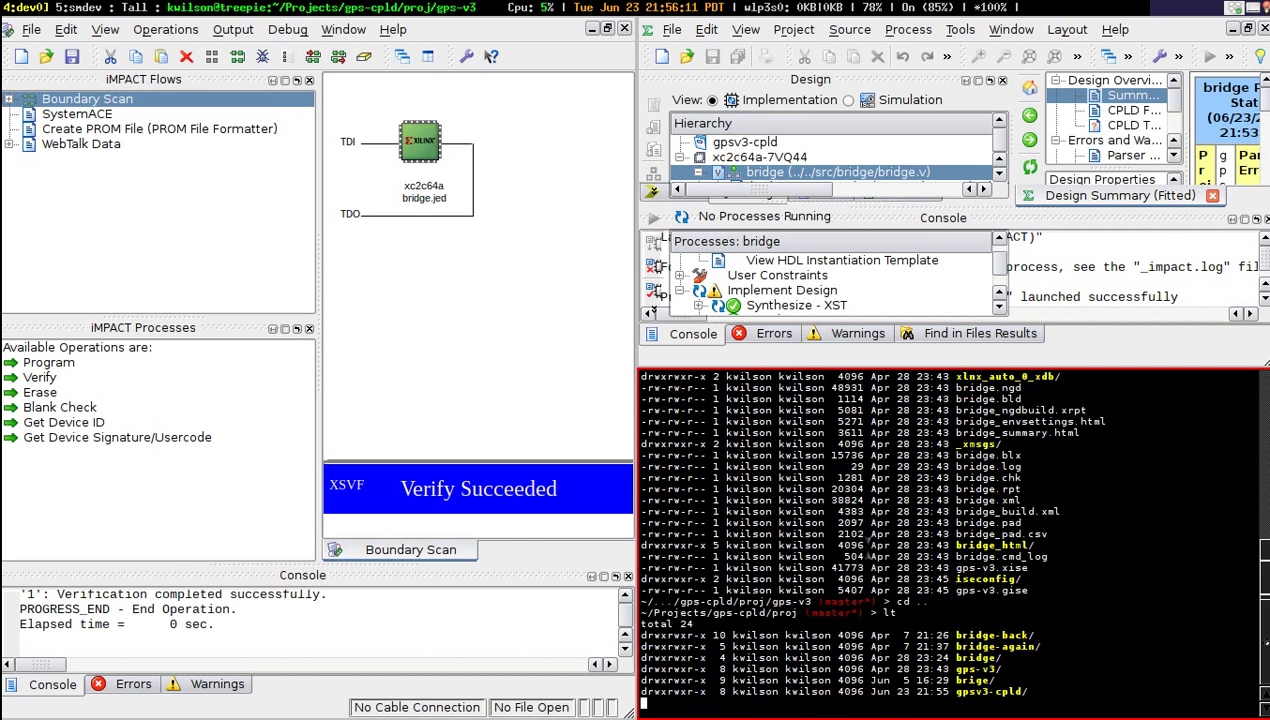
# - Change to the gpsv3-cpld directory, list its files with lt and highlight the gpsv3-cpld.xsvf entry
pyautogui.write('cd gpsv3-cp')
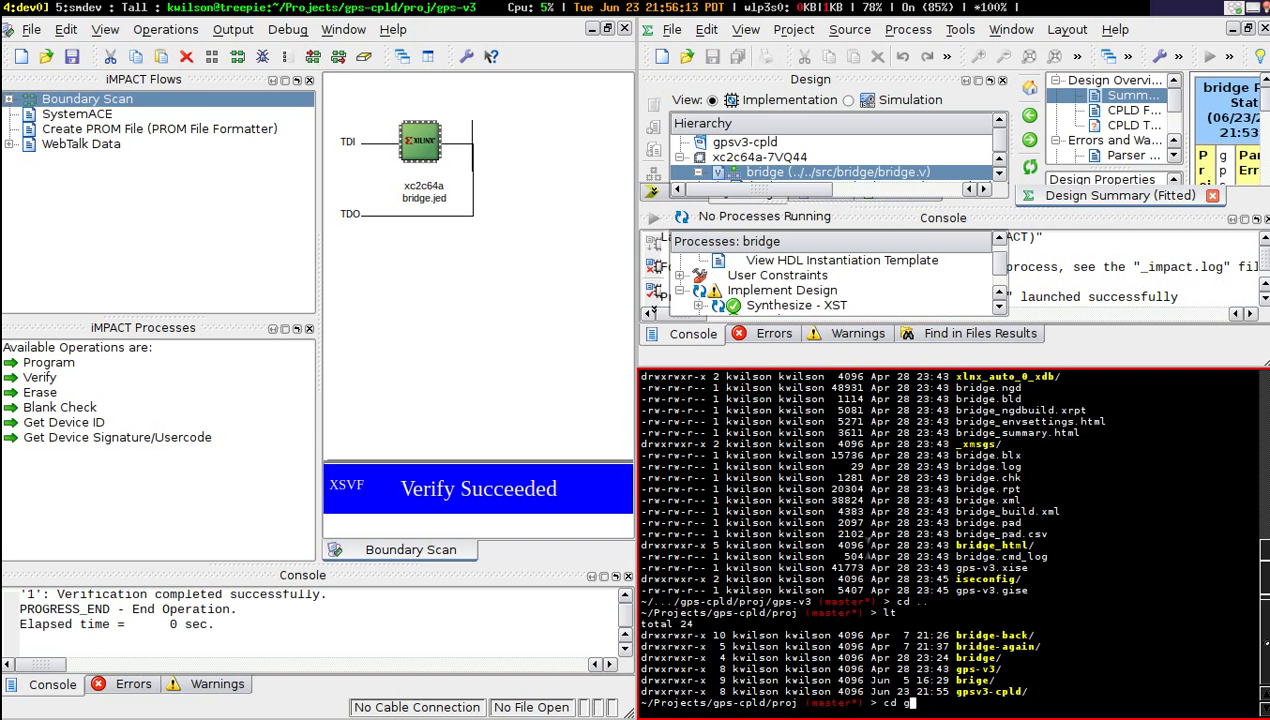
pyautogui.press('Tab')
pyautogui.press('Return')
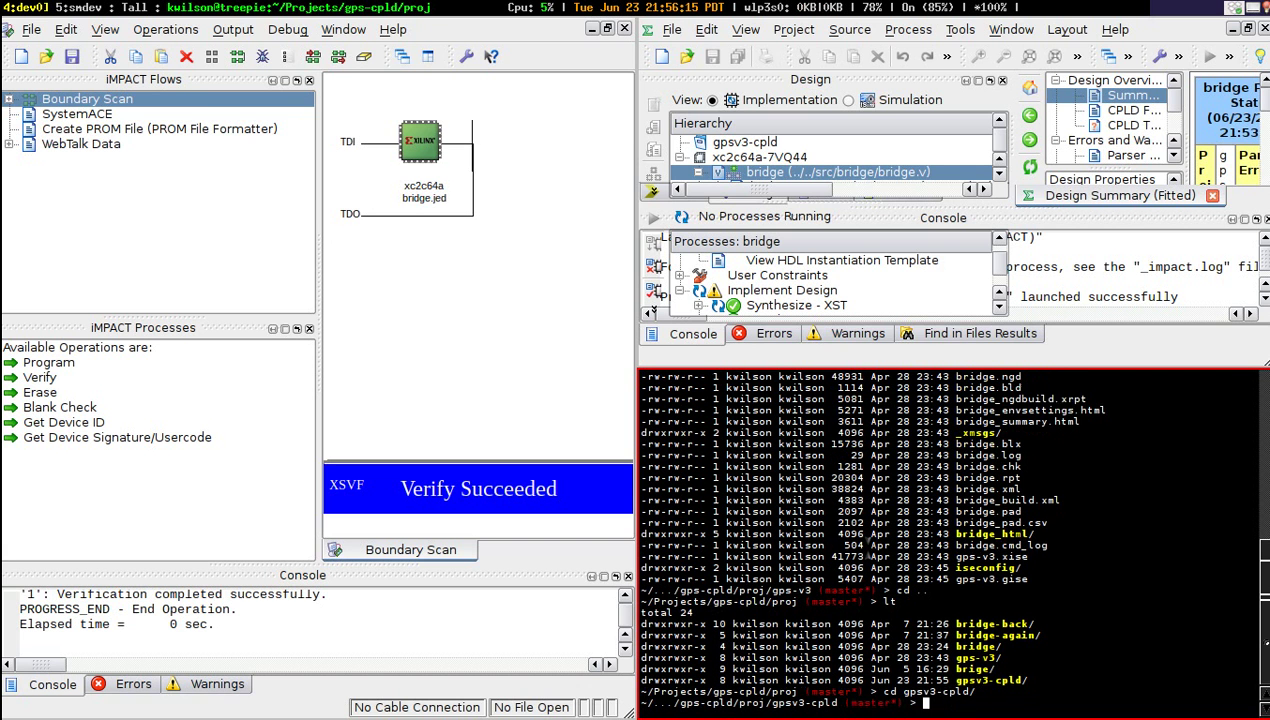
pyautogui.write('lt')
pyautogui.press('Return')
pyautogui.write('ls -l')
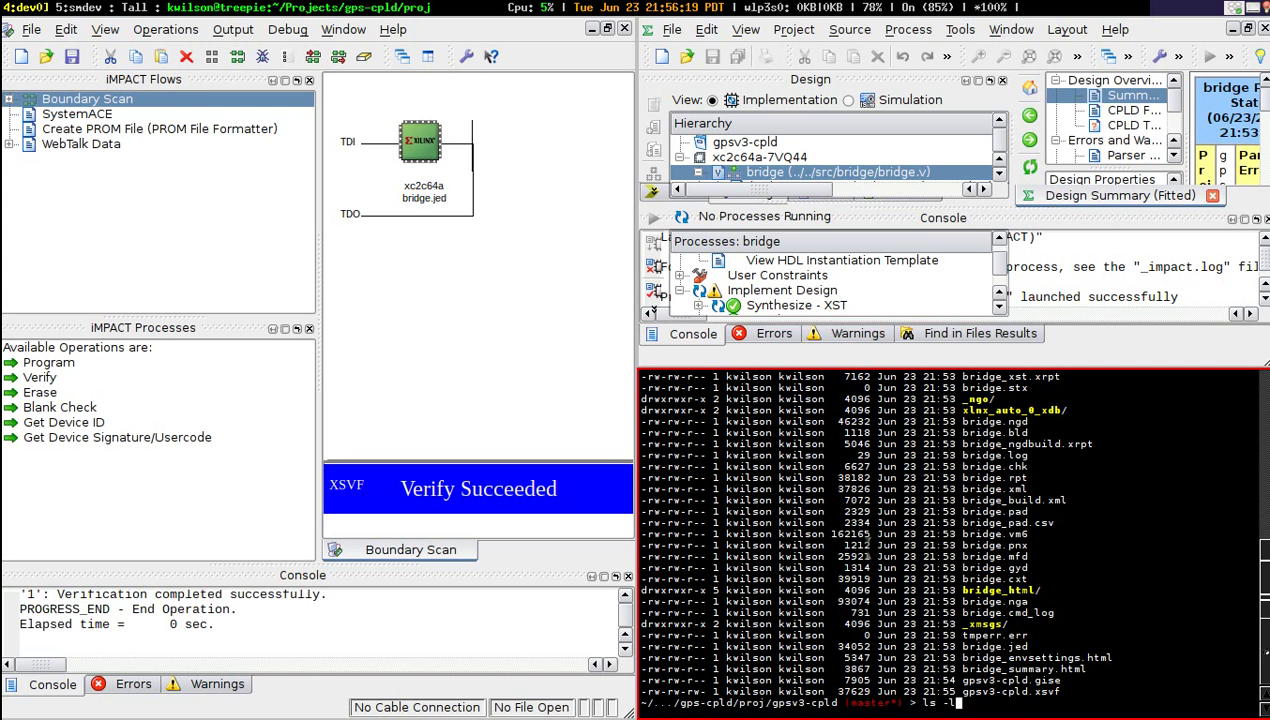
pyautogui.moveTo(1008, 692)
pyautogui.mouseDown()
pyautogui.moveTo(1078, 694)
pyautogui.moveTo(1005, 680)
pyautogui.mouseUp()
pyautogui.click(1005, 680)
pyautogui.tripleClick(1000, 691)
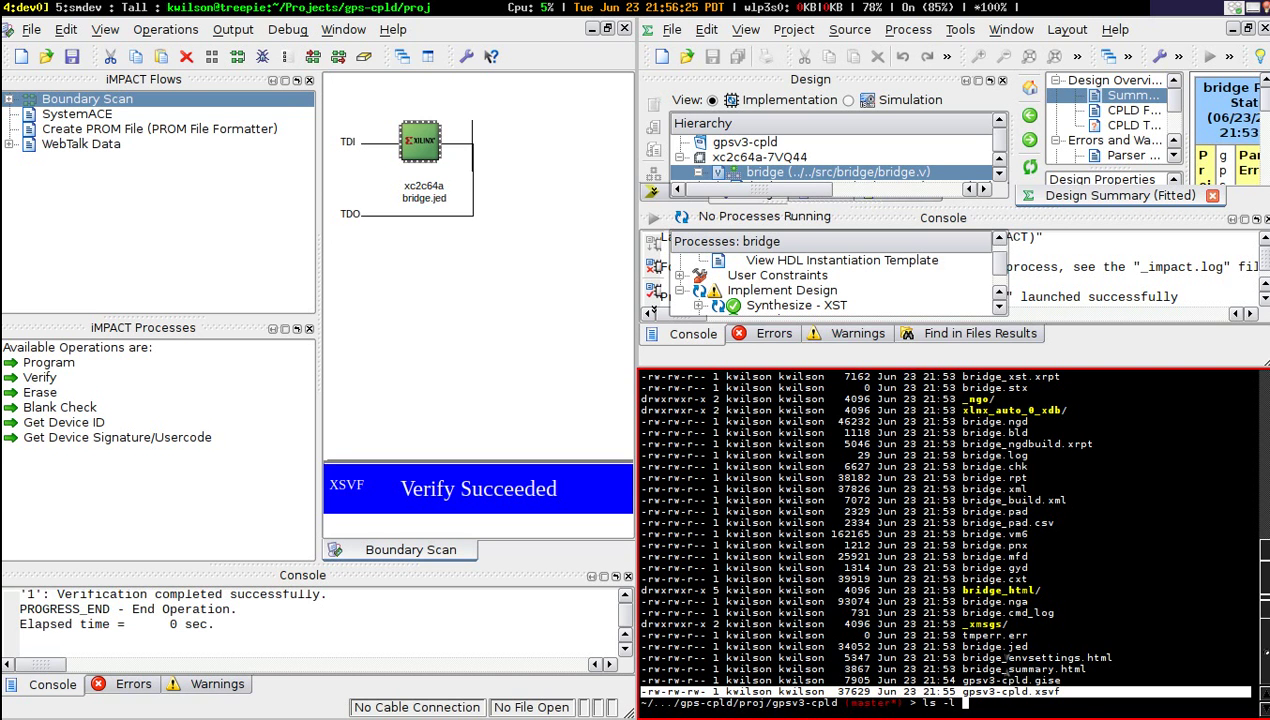
# - Copy gpsv3-cpld.xsvf to the ../../Release/ directory
pyautogui.hotkey('ctrl', 'u')
pyautogui.write('cp gpsv3-')
pyautogui.press('Tab')
pyautogui.write('xsvf ../../')
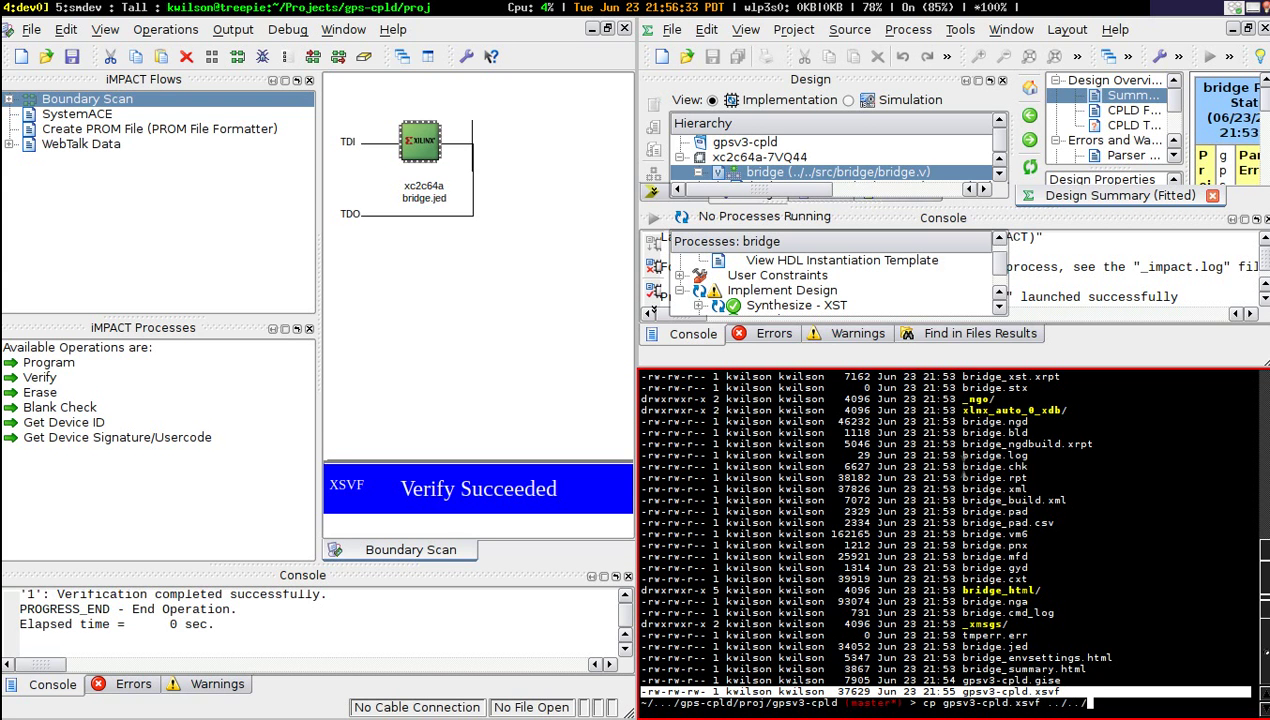
pyautogui.write('Re')
pyautogui.press('Tab')
pyautogui.press('Return')
# - Edit the previous copy command so that it copies bridge.jed to ../../Release/, and run it
pyautogui.press('Up')
pyautogui.hotkey('ctrl', 'Right')
pyautogui.hotkey('ctrl', 'Right')
pyautogui.hotkey('ctrl', 'Right')
pyautogui.press('BackSpace')
pyautogui.press('BackSpace')
pyautogui.press('BackSpace')
pyautogui.press('BackSpace')
pyautogui.write('jed')
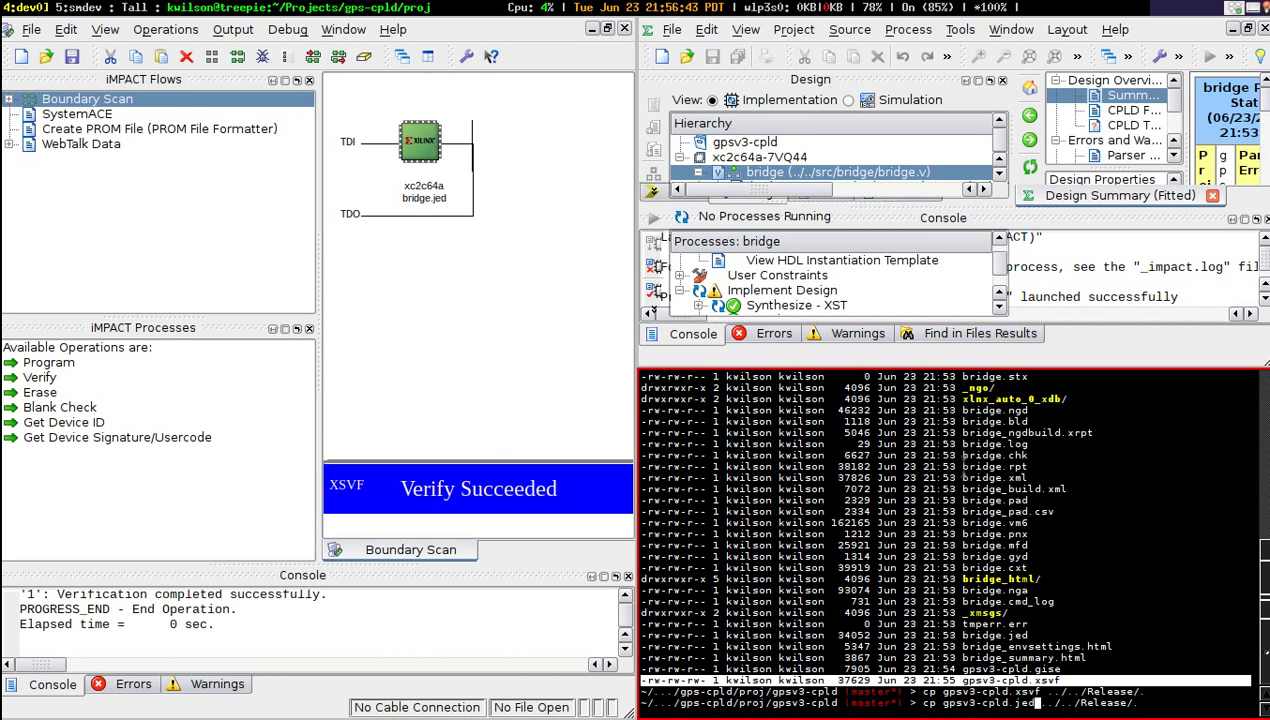
pyautogui.press('BackSpace')
pyautogui.press('BackSpace')
pyautogui.press('BackSpace')
pyautogui.press('BackSpace')
pyautogui.press('BackSpace')
pyautogui.press('BackSpace')
pyautogui.press('BackSpace')
pyautogui.press('BackSpace')
pyautogui.press('BackSpace')
pyautogui.press('BackSpace')
pyautogui.press('BackSpace')
pyautogui.press('BackSpace')
pyautogui.press('BackSpace')
pyautogui.press('BackSpace')
pyautogui.write('bridge.jed')
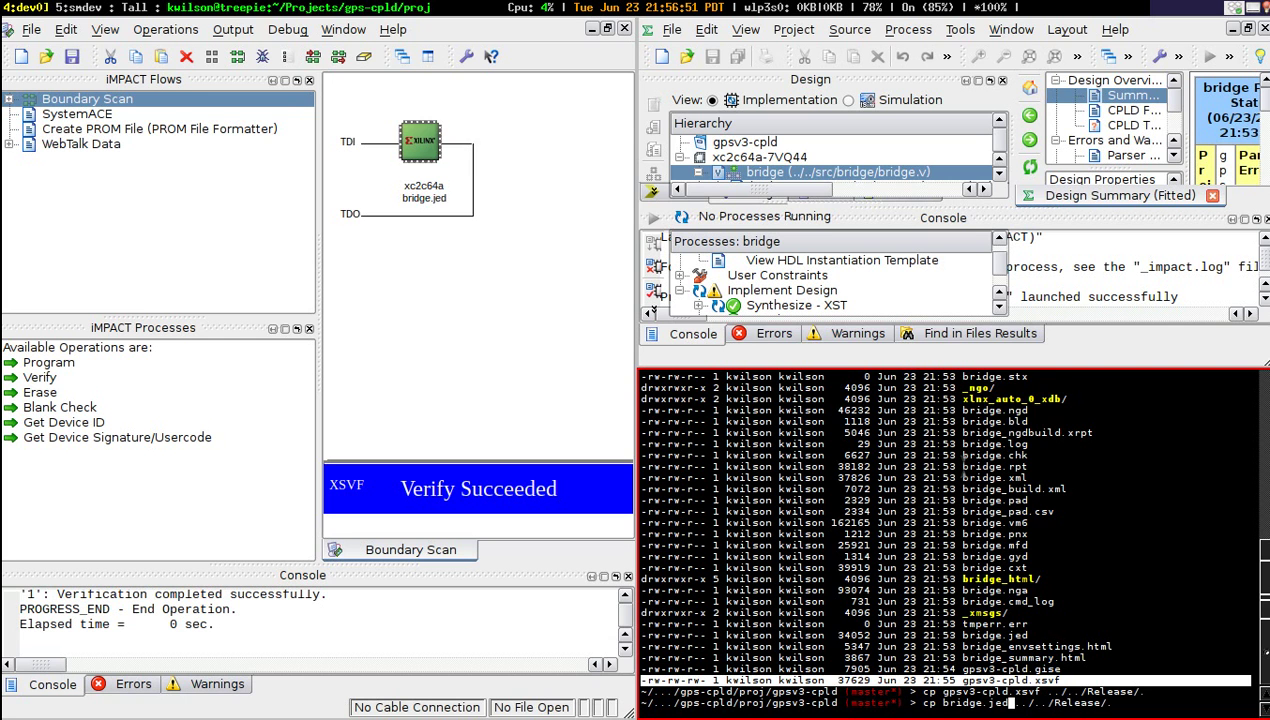
pyautogui.press('Return')
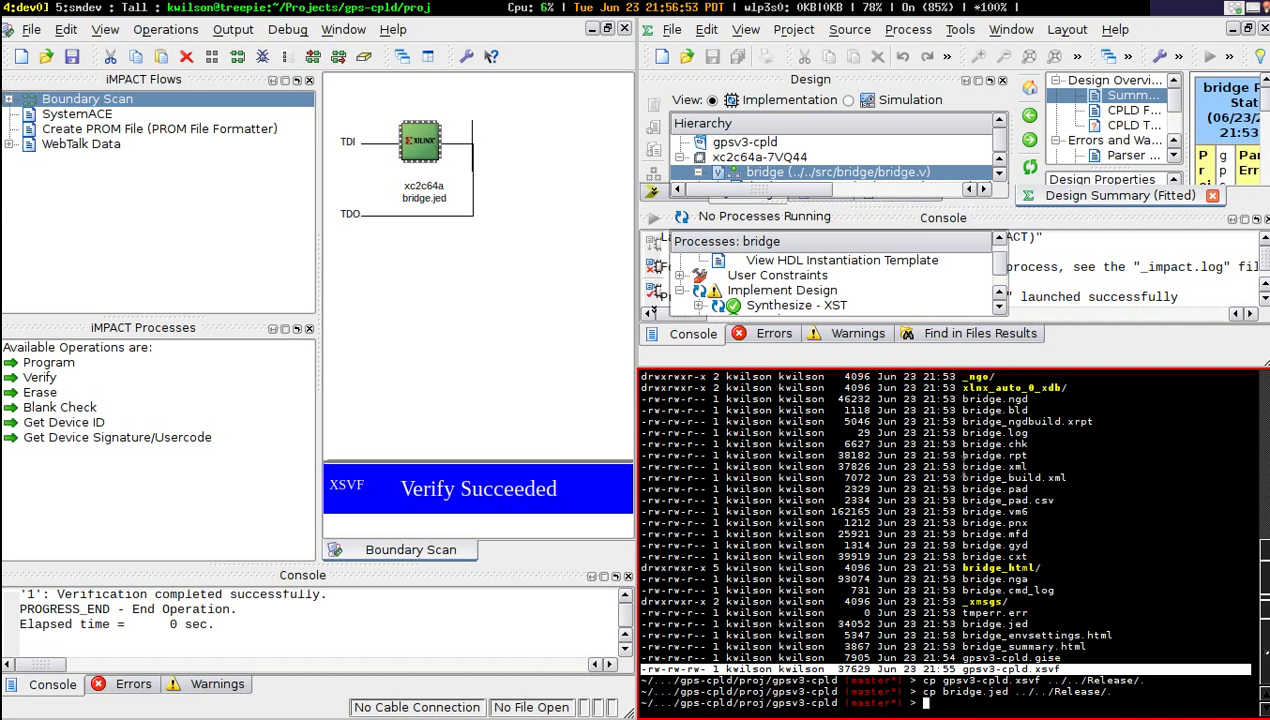
# - Change to the ../../Release/ directory and list its files with lt
pyautogui.write('cd ../../Re')
pyautogui.press('Tab')
pyautogui.press('Return')
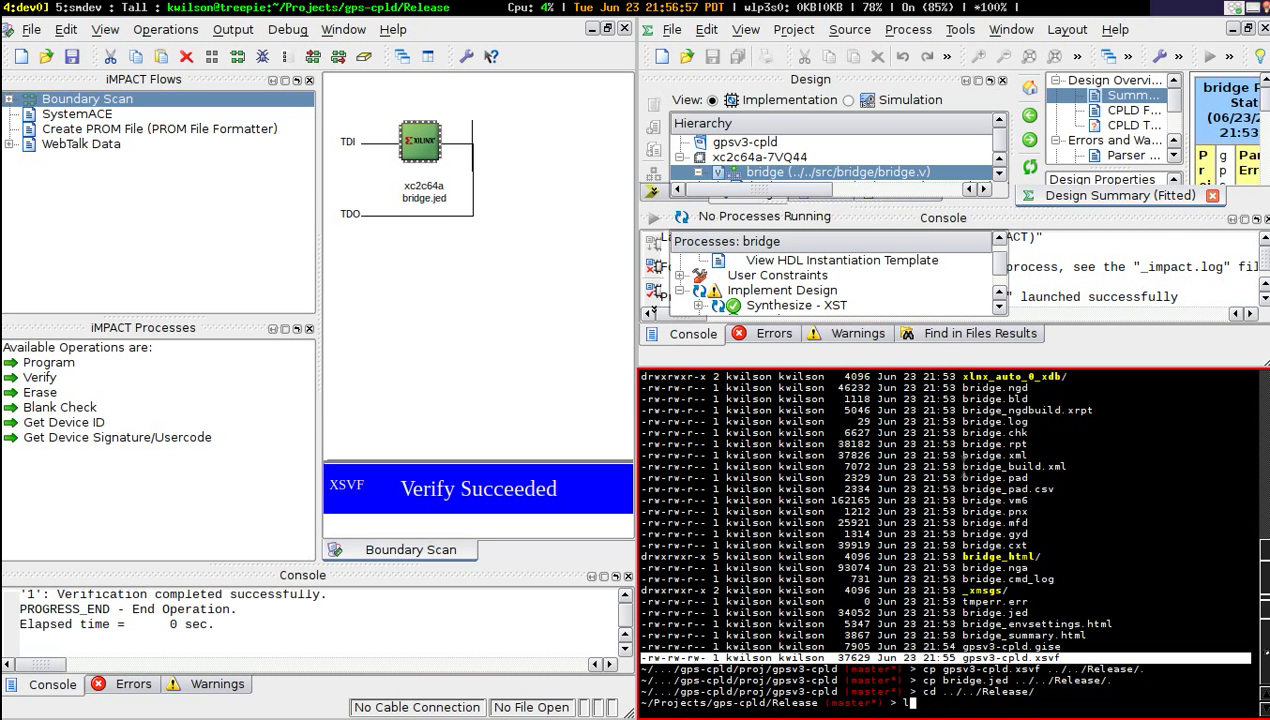
pyautogui.write('lt')
pyautogui.press('Return')
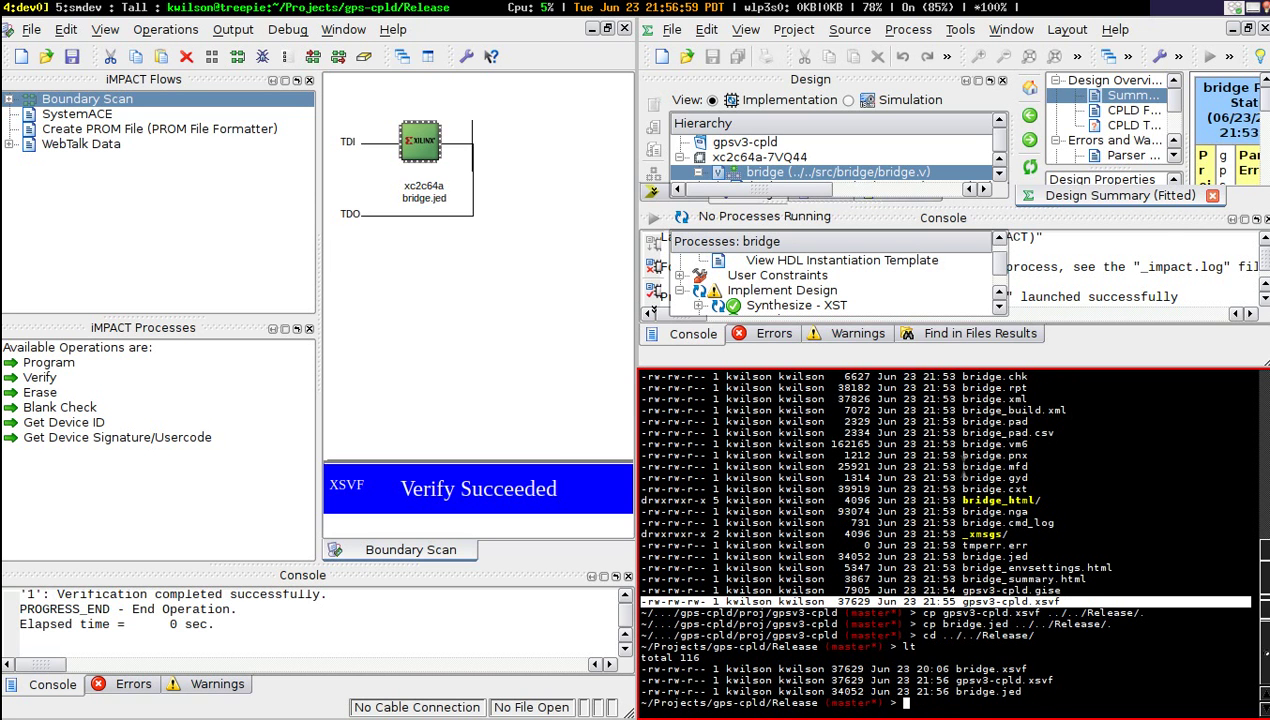
# - Enter the command for changing to the ../toolchain/ directory
pyautogui.write('cd ../to')
pyautogui.press('Tab')
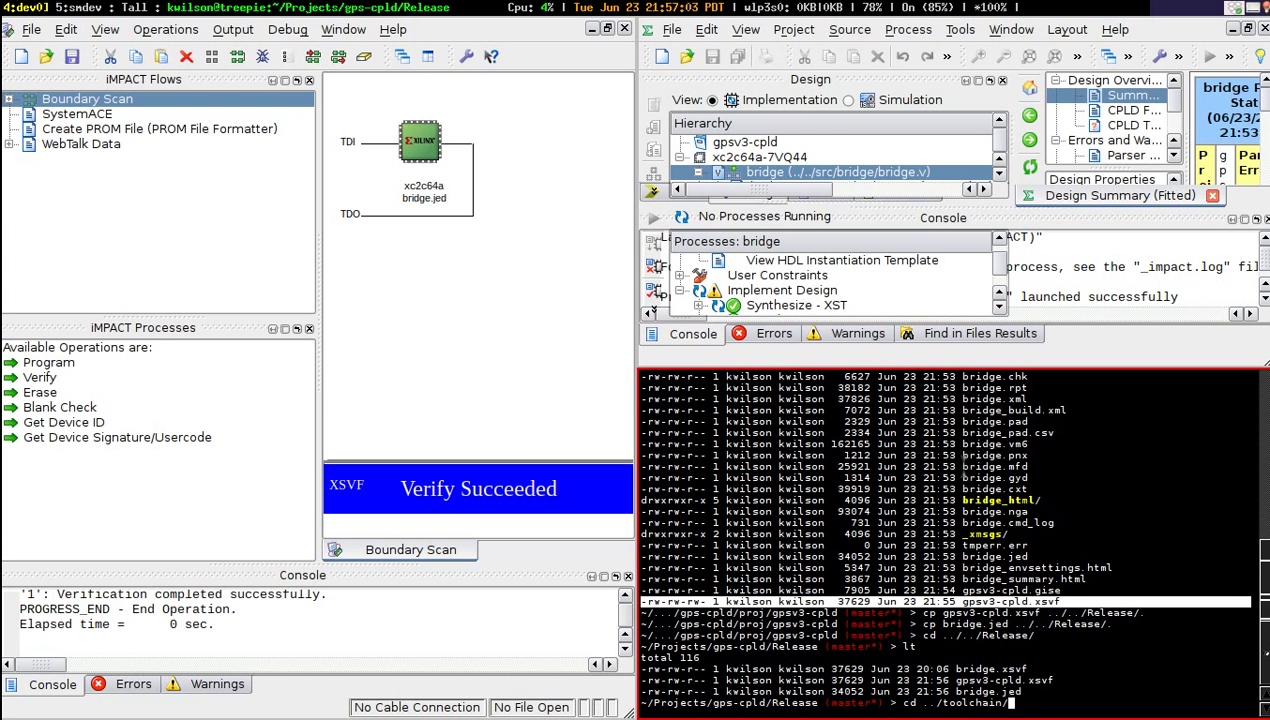